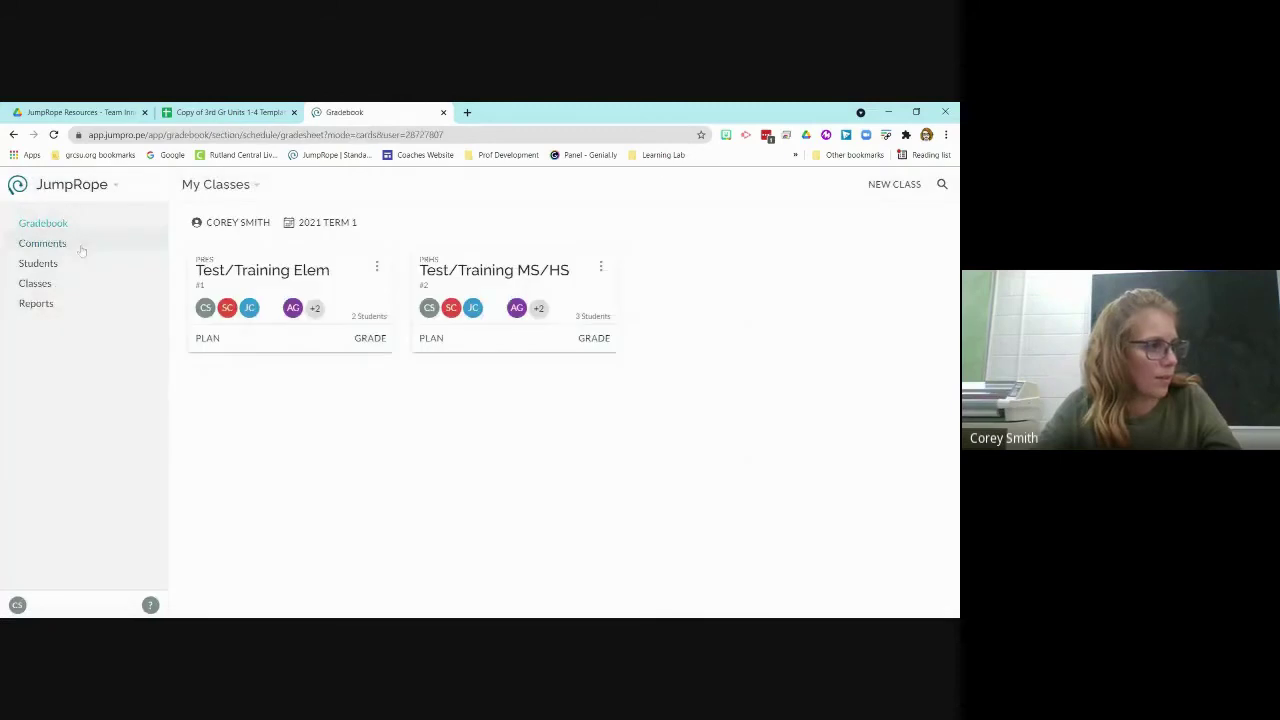
# Switch to the 3rd grade template in Google Sheets and examine the Unit 3 Post-Assessment's items, student scores and indicator columns
pyautogui.click(218, 115)
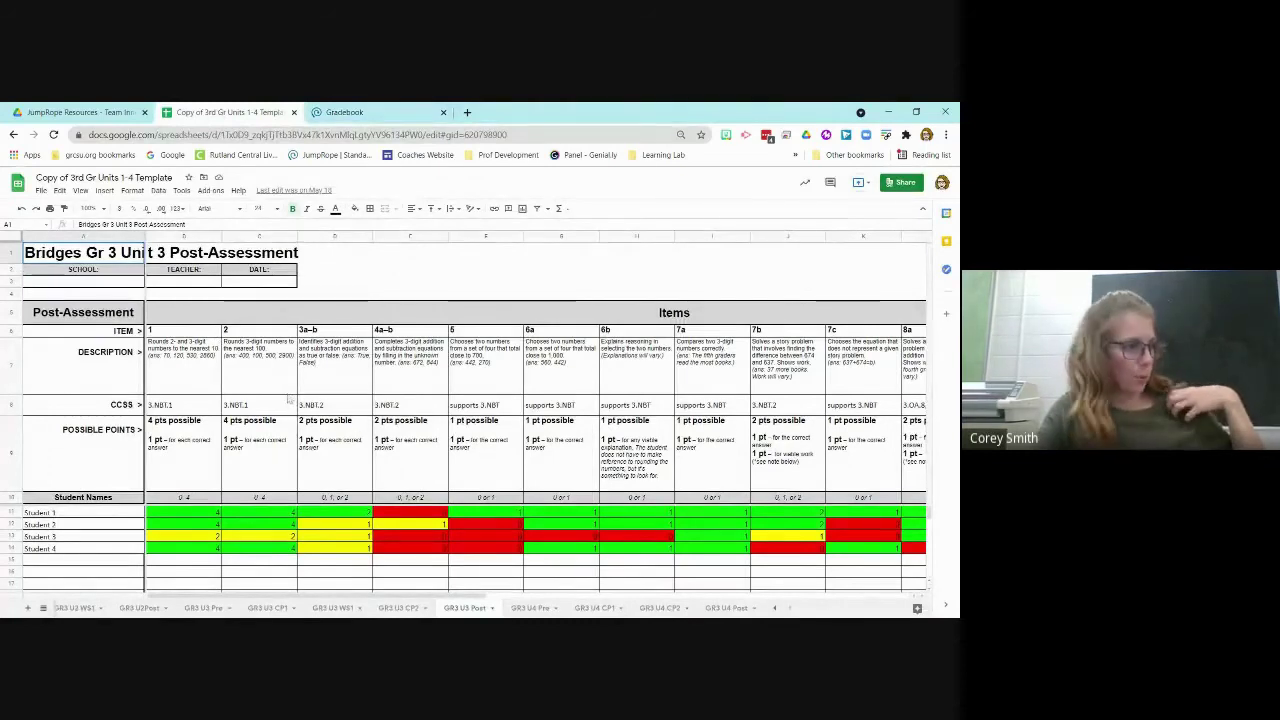
pyautogui.hscroll(1, 332, 558)
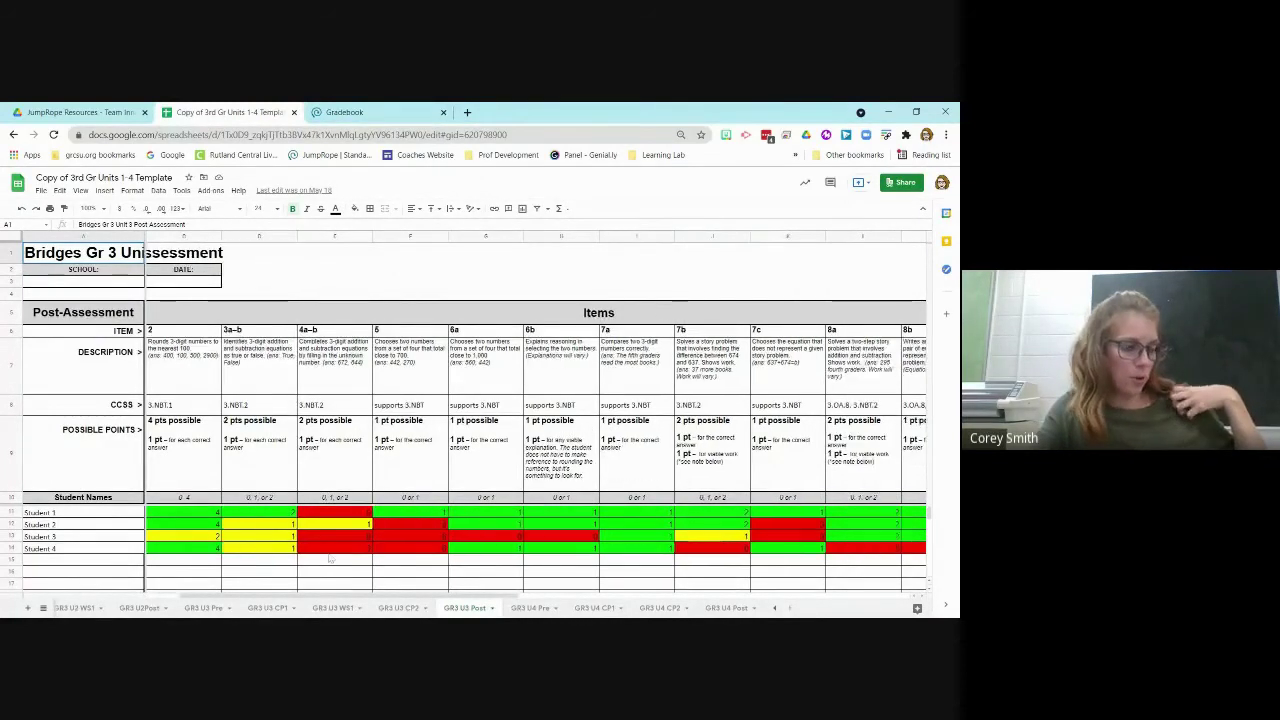
pyautogui.hscroll(8, 332, 558)
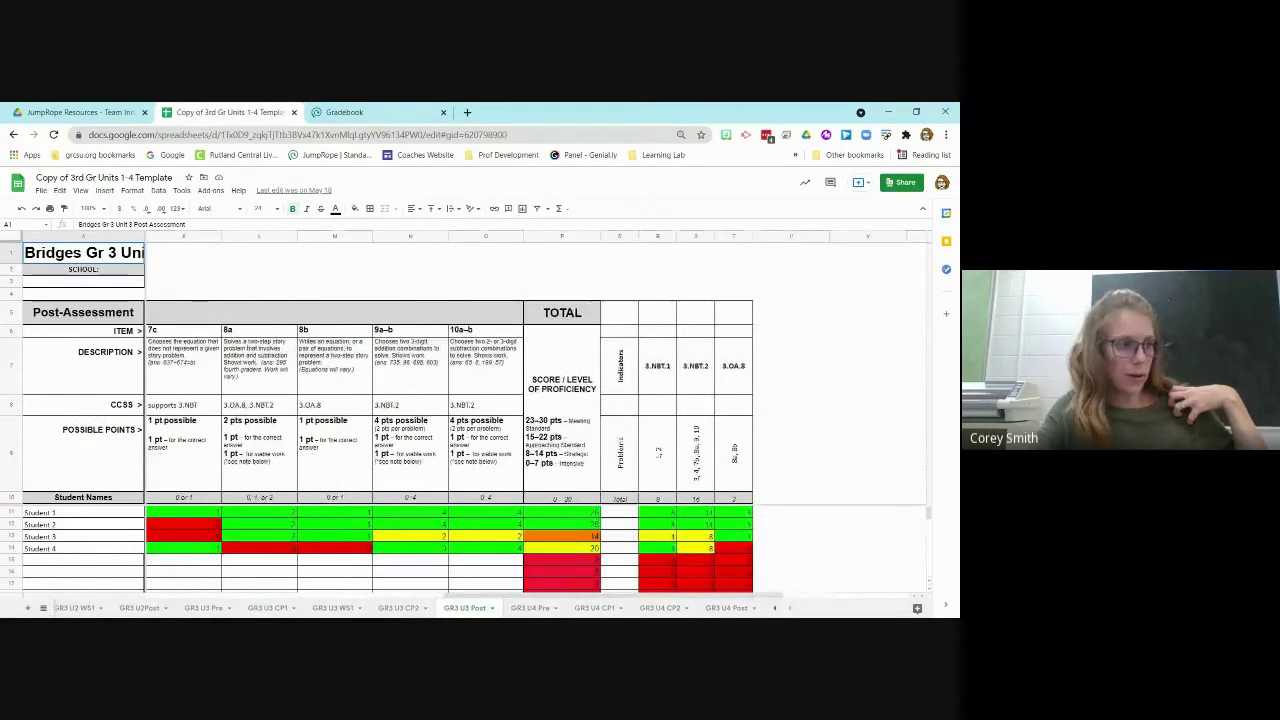
pyautogui.hscroll(-9, 332, 558)
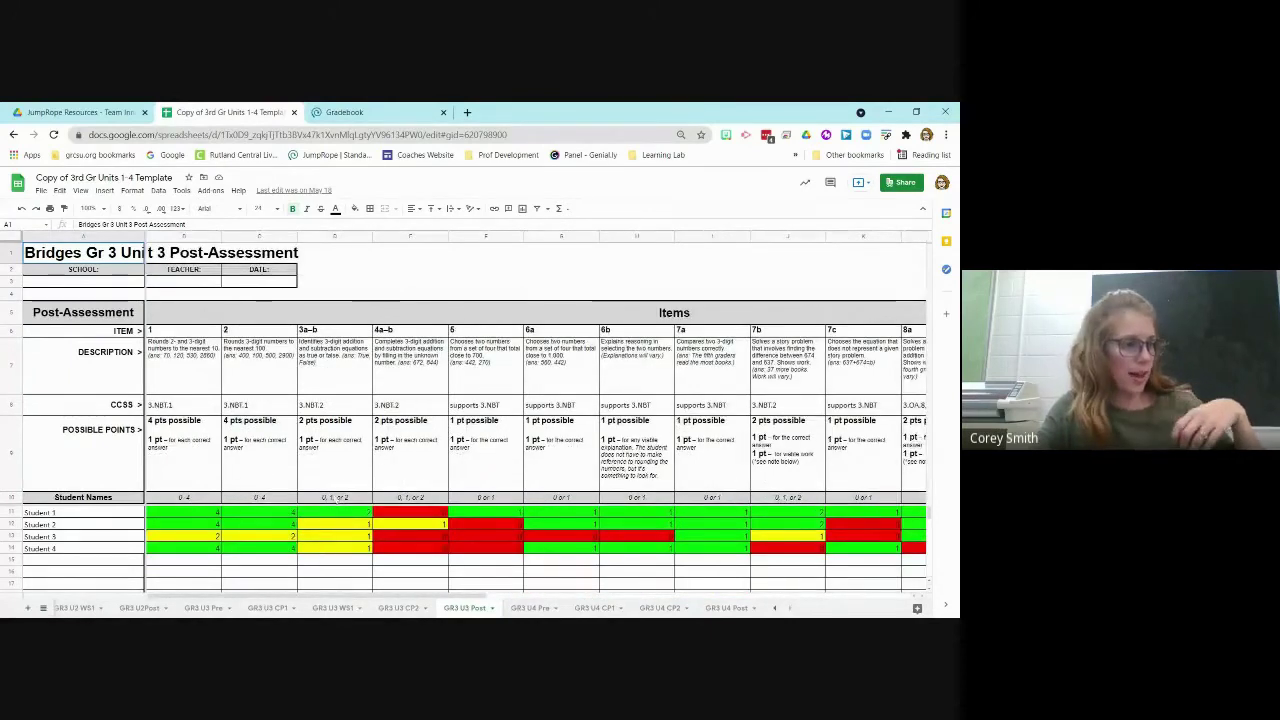
pyautogui.hscroll(9, 477, 508)
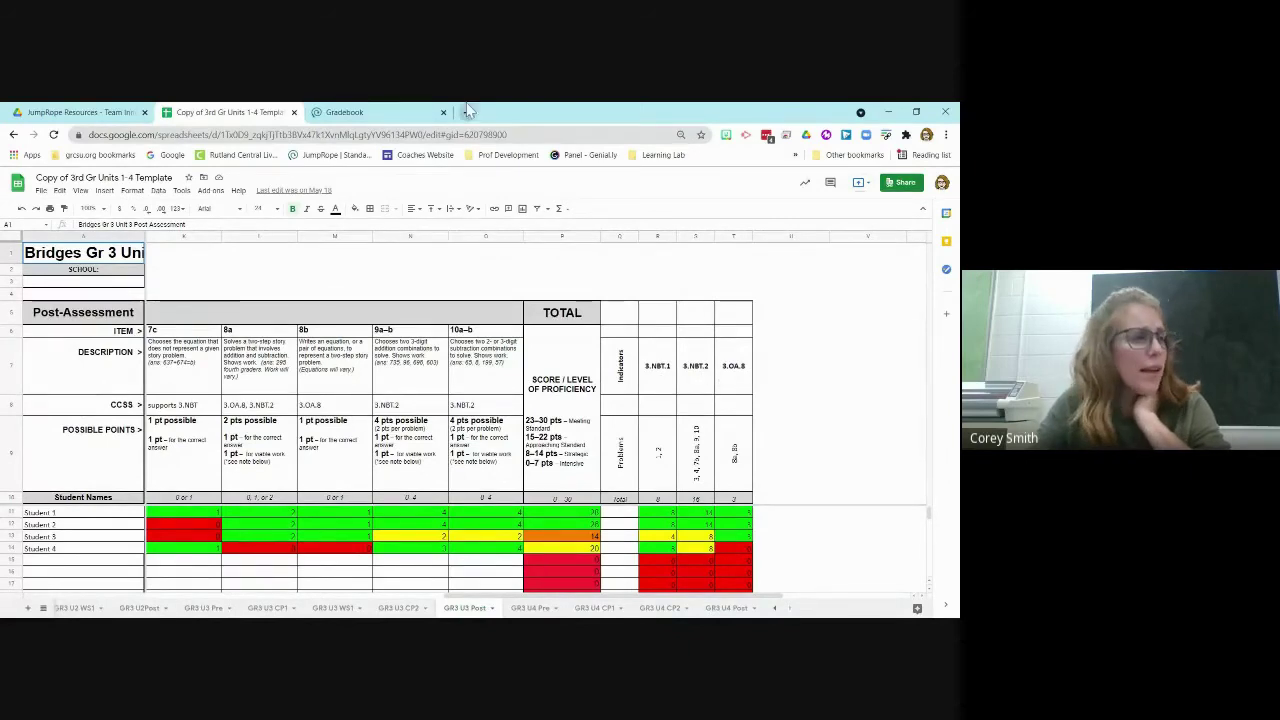
# Return to the JumpRope gradebook, open the Test/Training Elem class plan, and start adding indicators from the bank
pyautogui.click(385, 115)
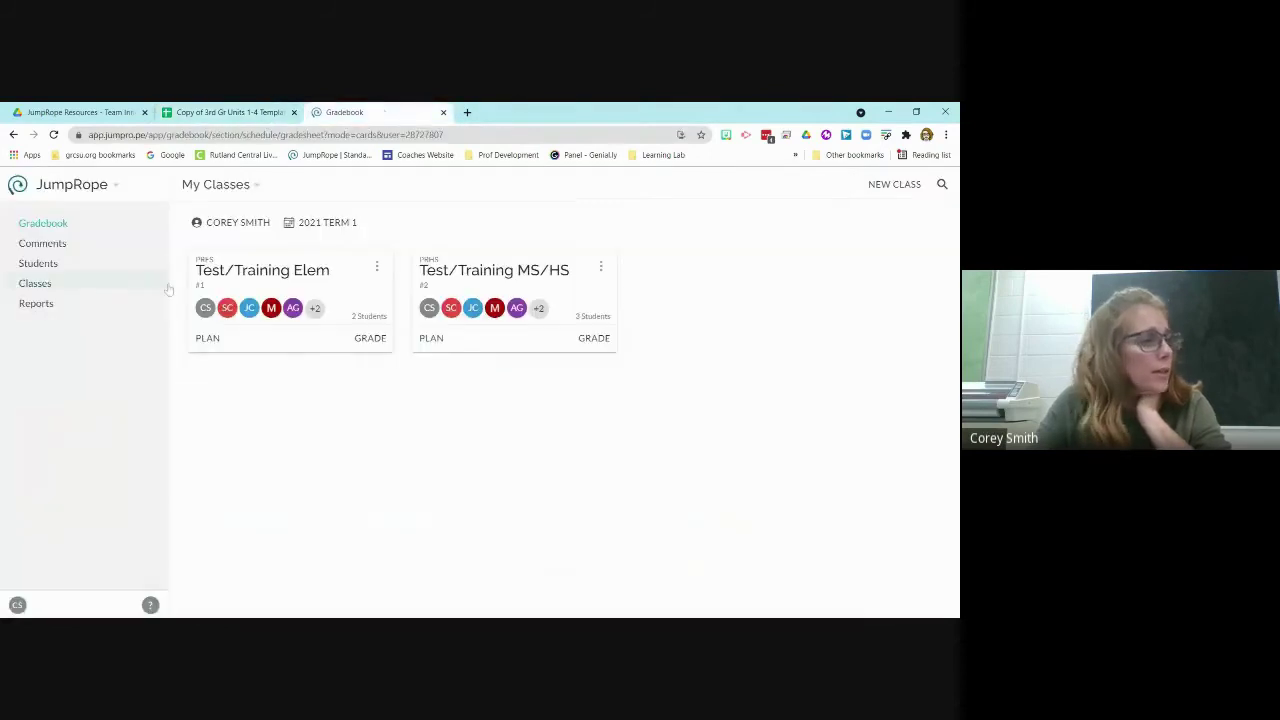
pyautogui.click(207, 339)
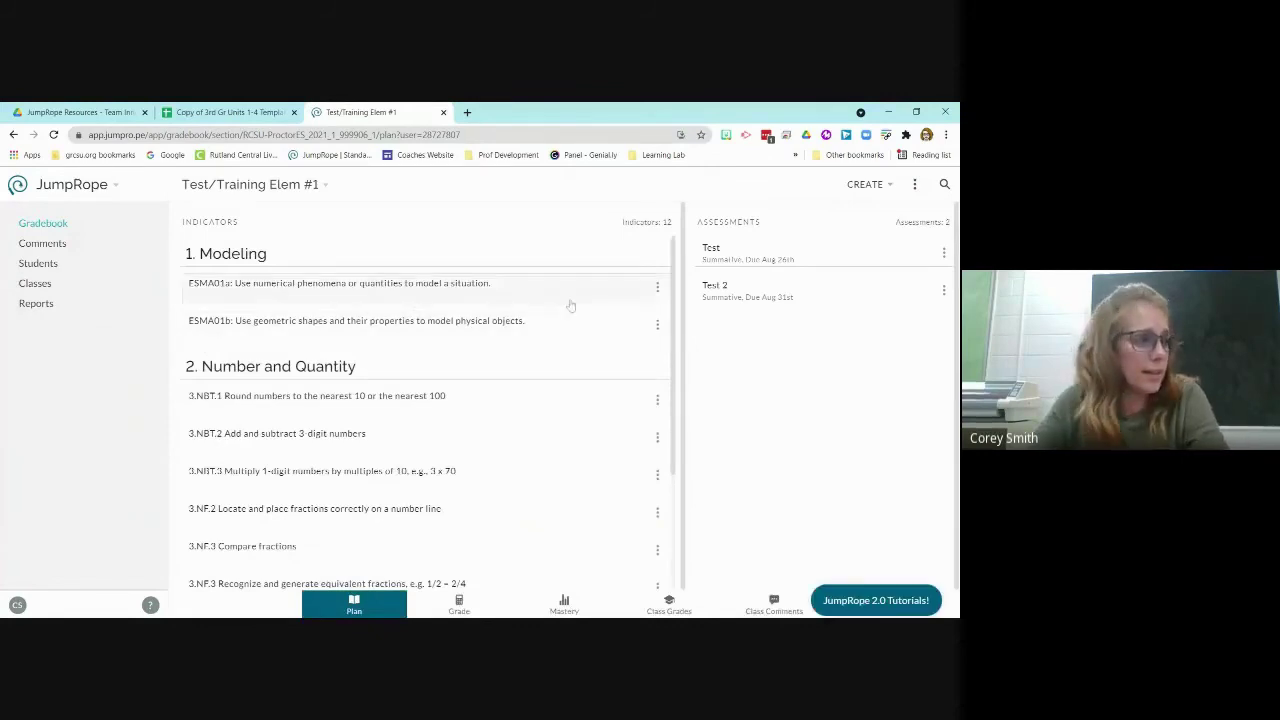
pyautogui.click(888, 187)
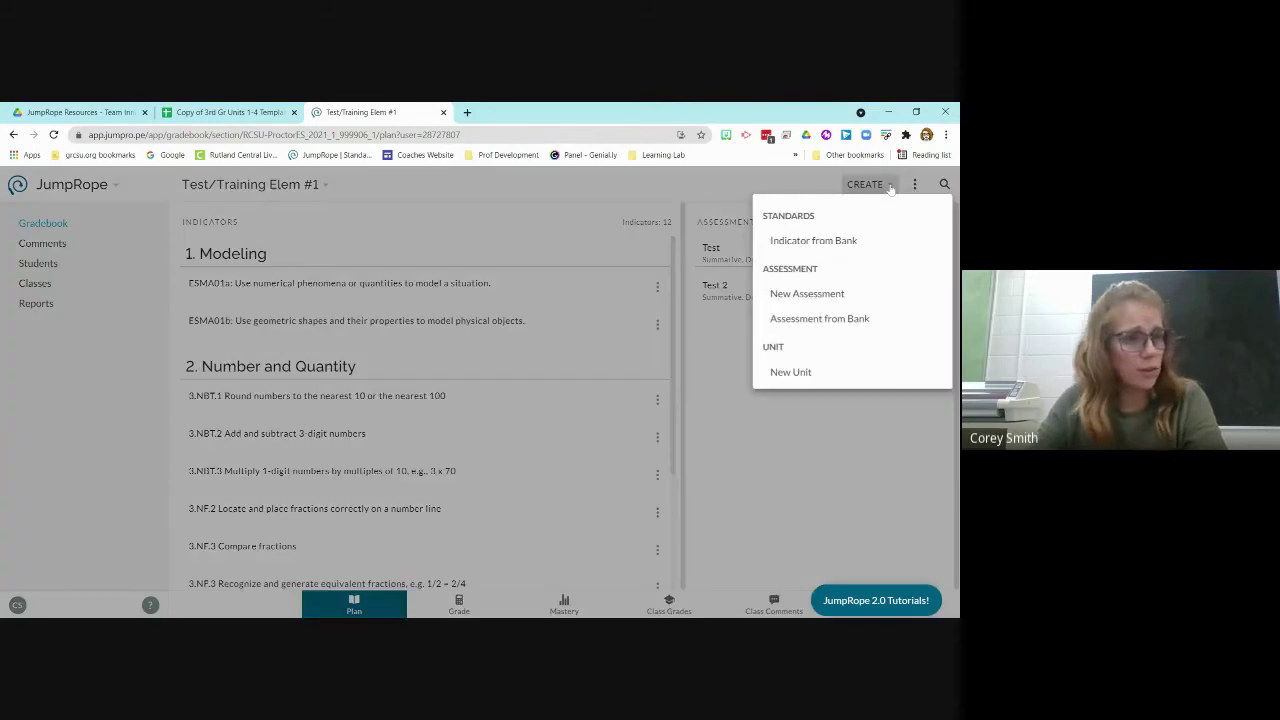
pyautogui.click(841, 245)
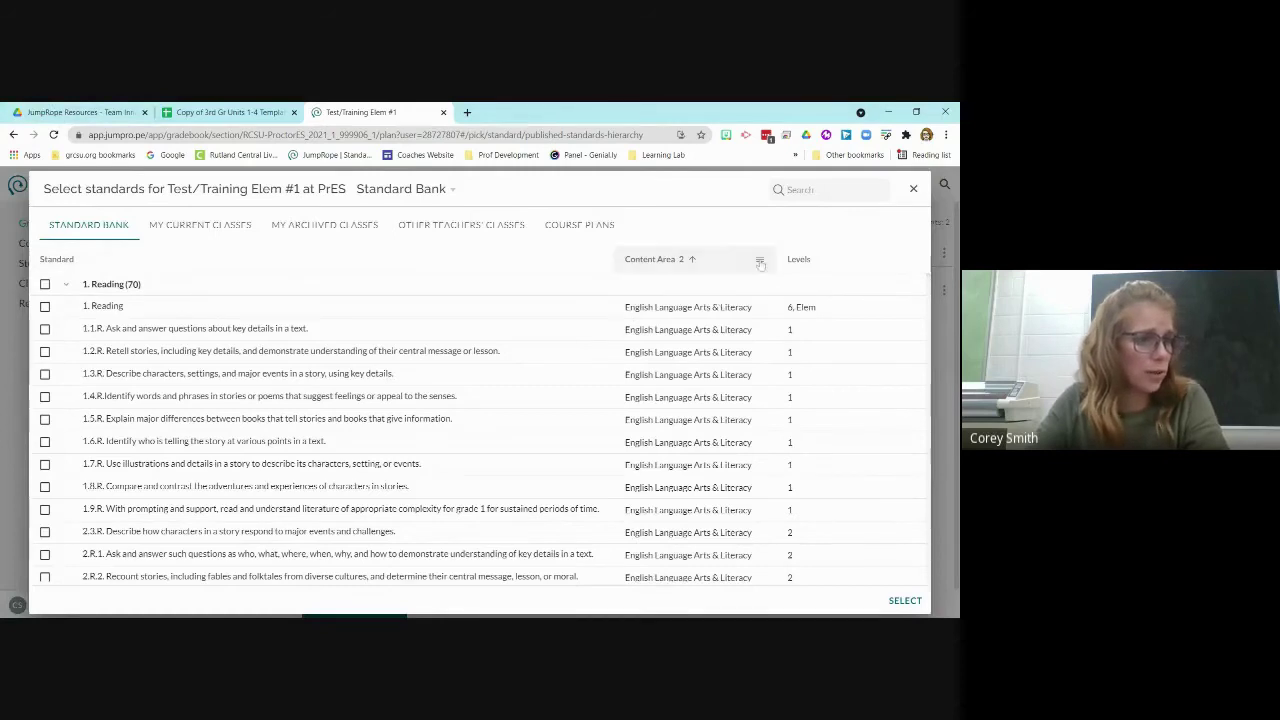
# Filter the standard bank's content area to show only Mathematics
pyautogui.click(760, 259)
pyautogui.click(760, 311)
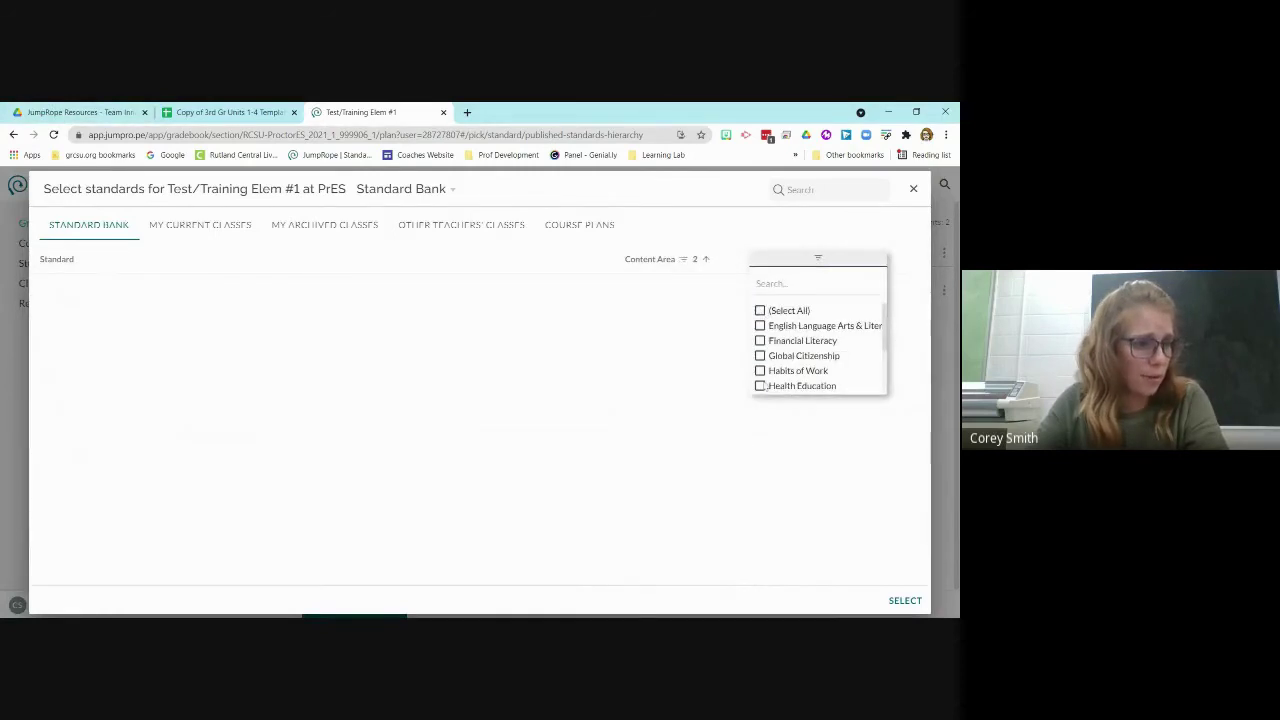
pyautogui.scroll(-2, 772, 360)
pyautogui.scroll(-1, 772, 360)
pyautogui.click(760, 330)
pyautogui.click(778, 218)
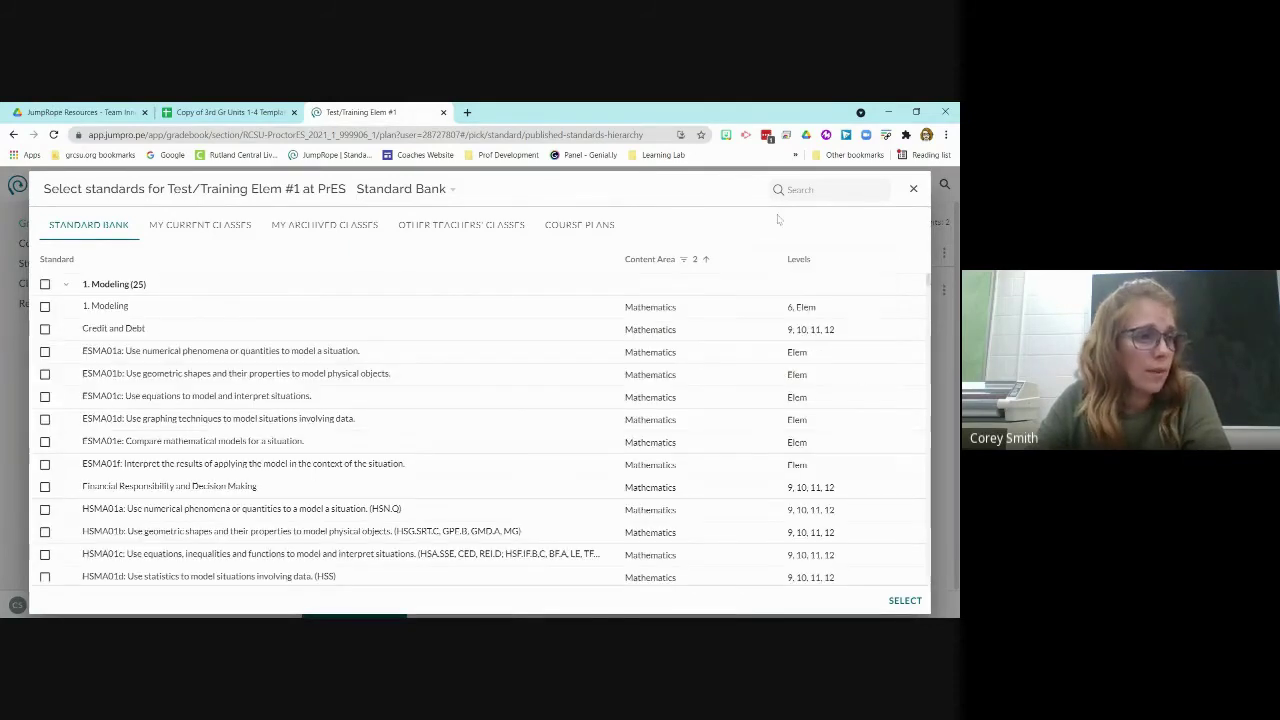
# Filter the standard bank's levels to only Elem and 3
pyautogui.click(921, 270)
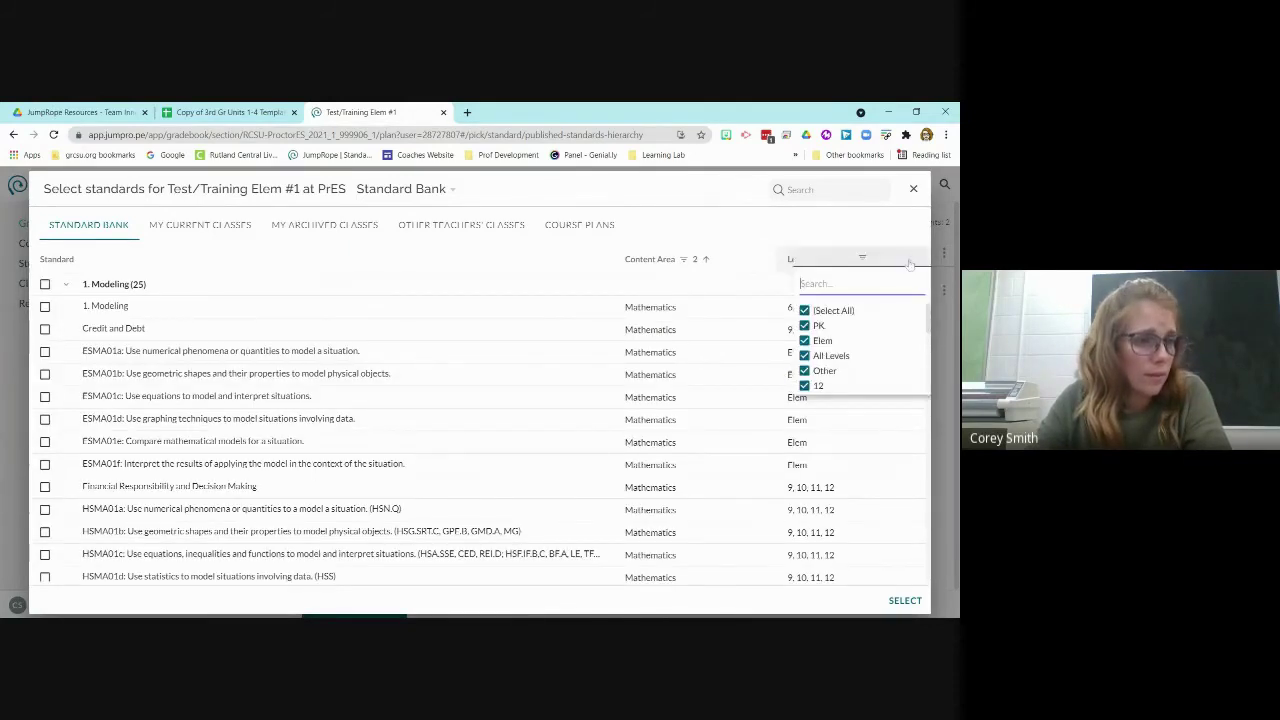
pyautogui.click(805, 311)
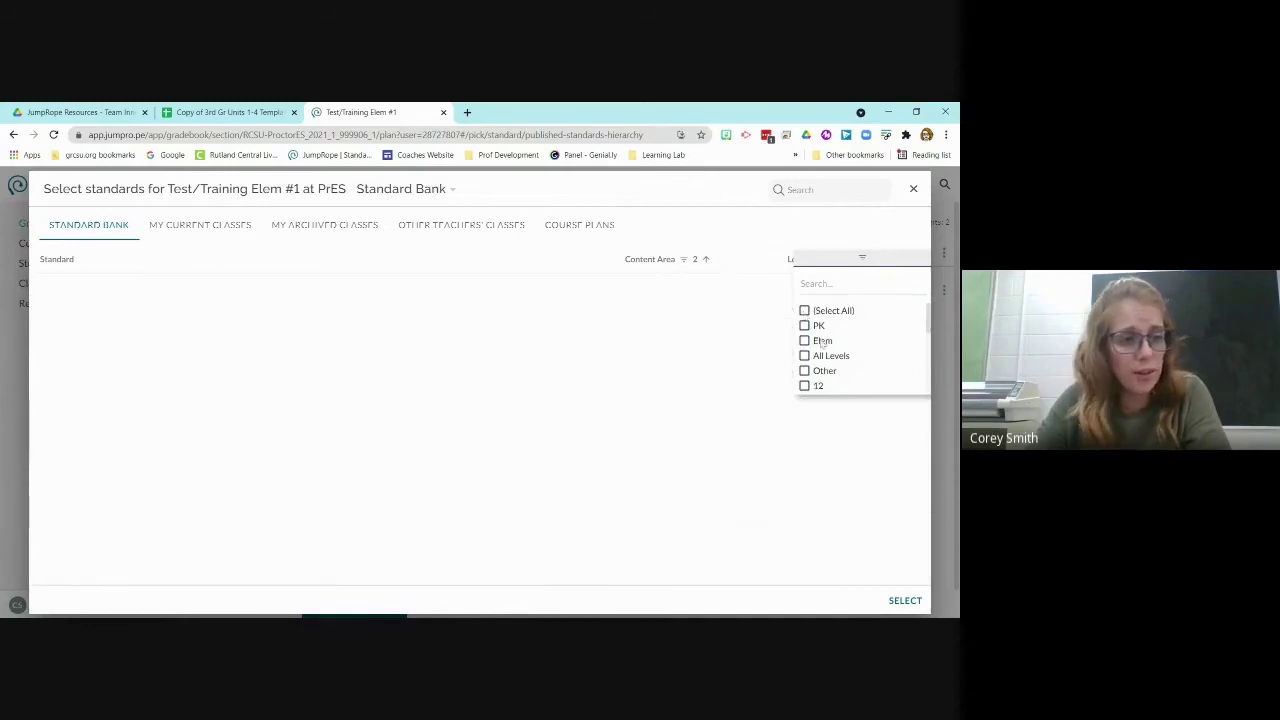
pyautogui.click(805, 341)
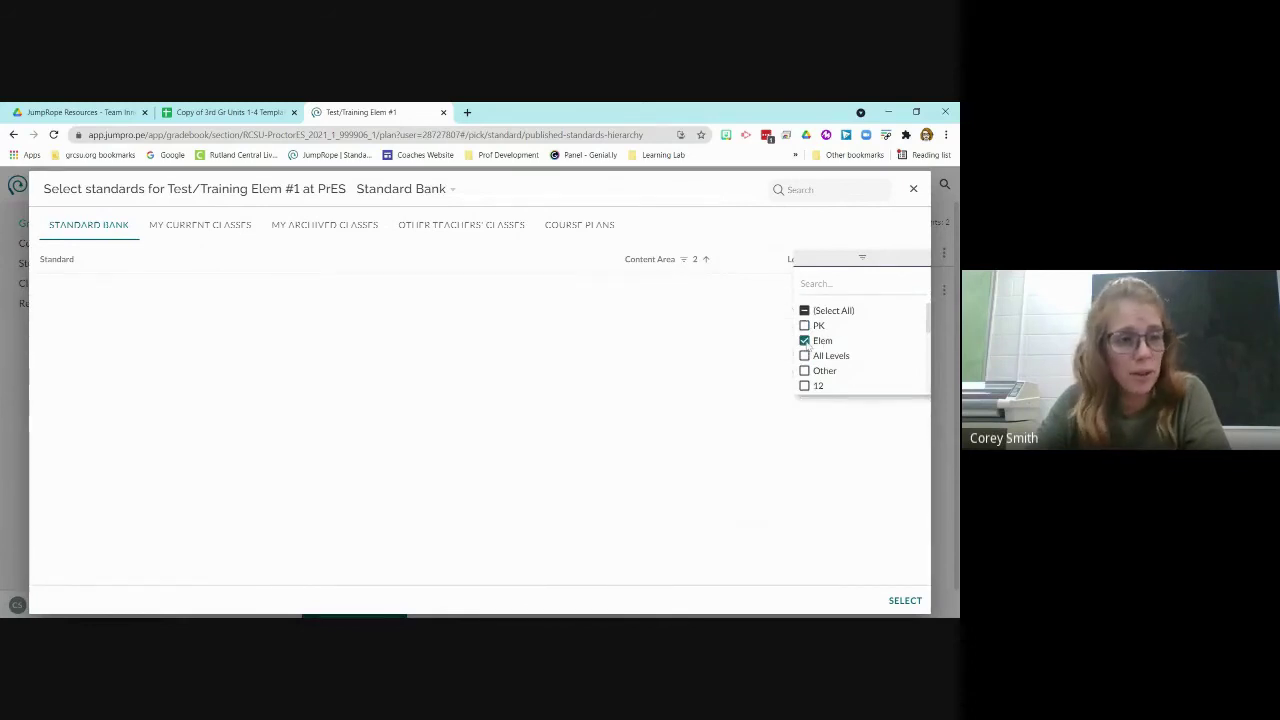
pyautogui.scroll(-5, 808, 345)
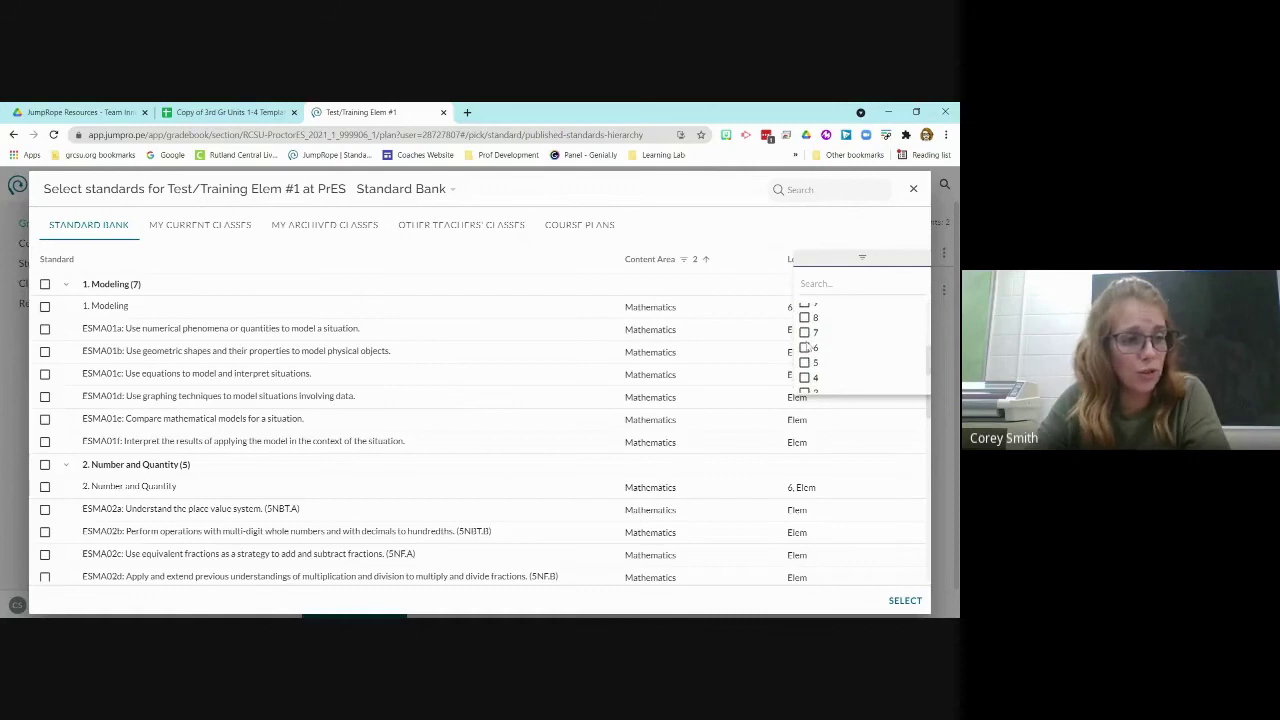
pyautogui.click(804, 340)
pyautogui.click(697, 224)
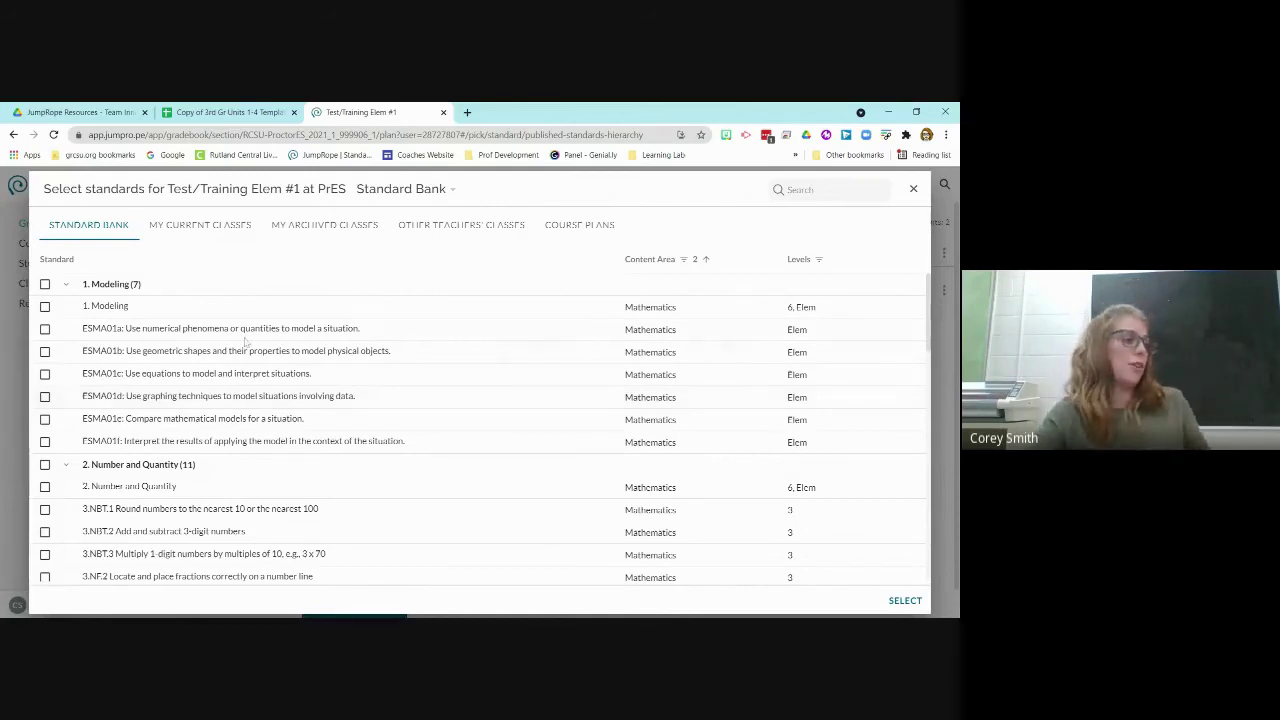
# Check the spreadsheet's indicators, then select standards 3.NBT.1, 3.NBT.2 and 3.OA.8 and add them to the class
pyautogui.click(262, 112)
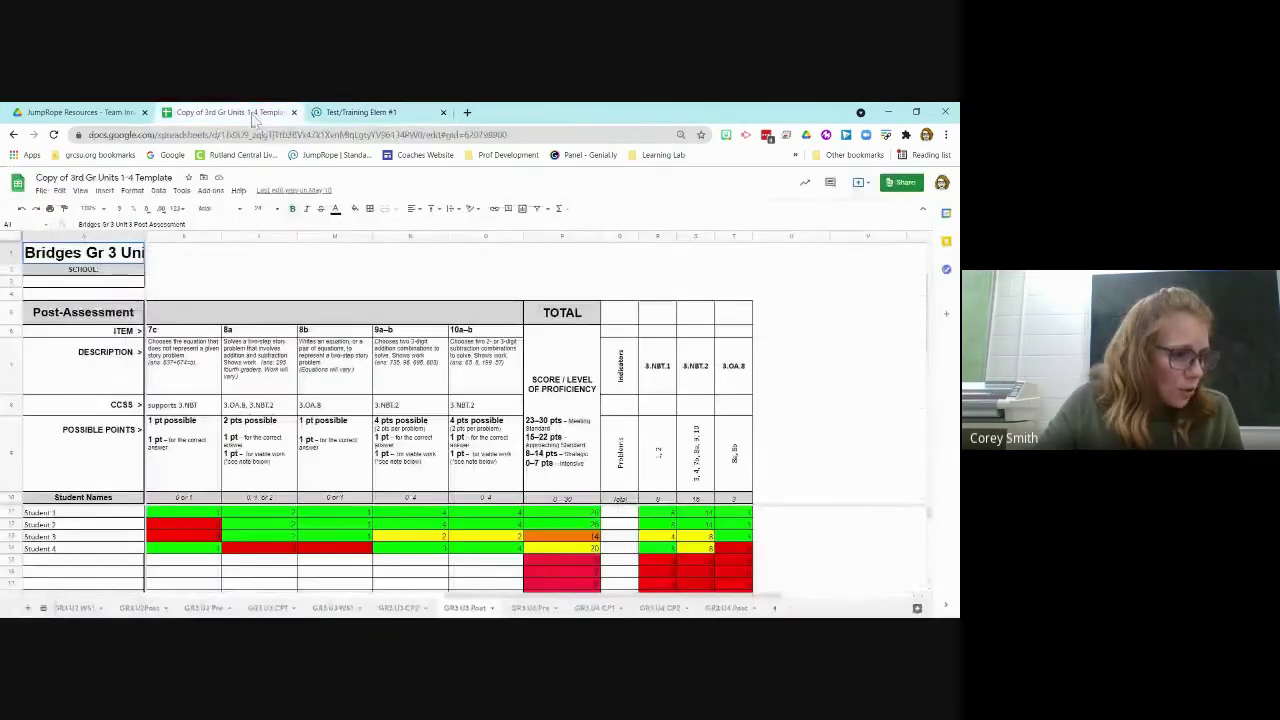
pyautogui.click(405, 112)
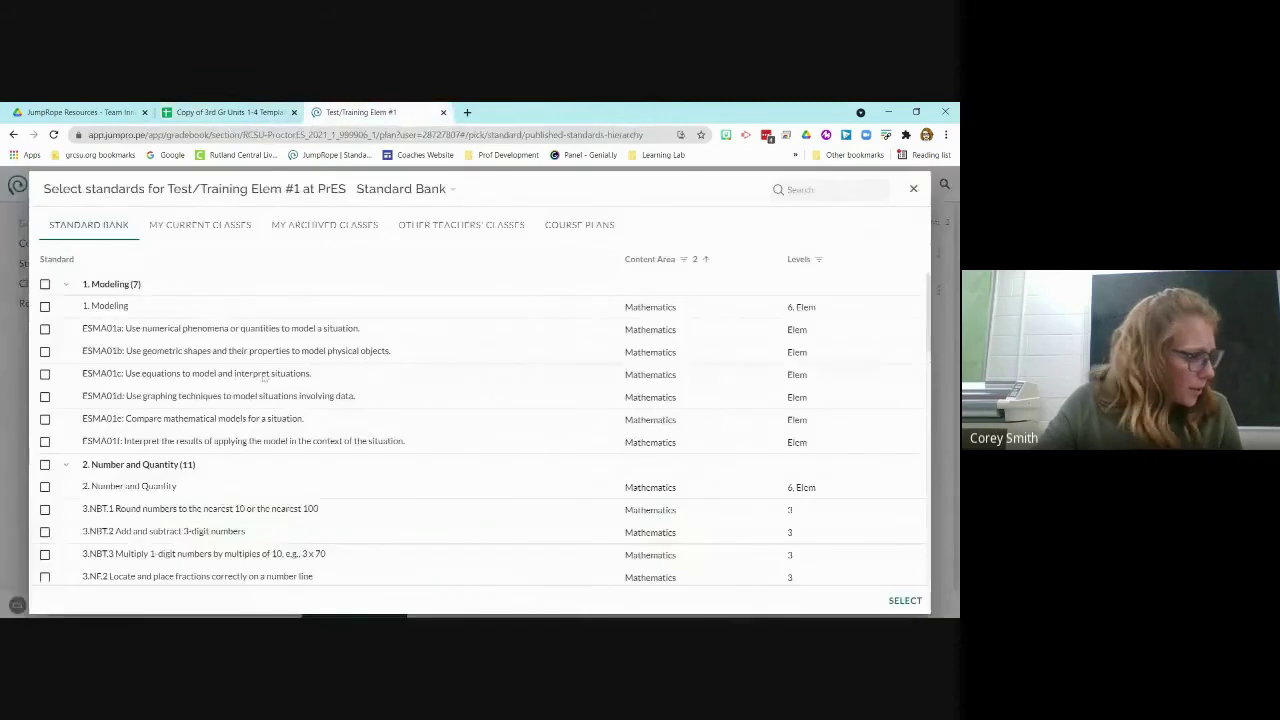
pyautogui.scroll(-2, 263, 374)
pyautogui.click(44, 379)
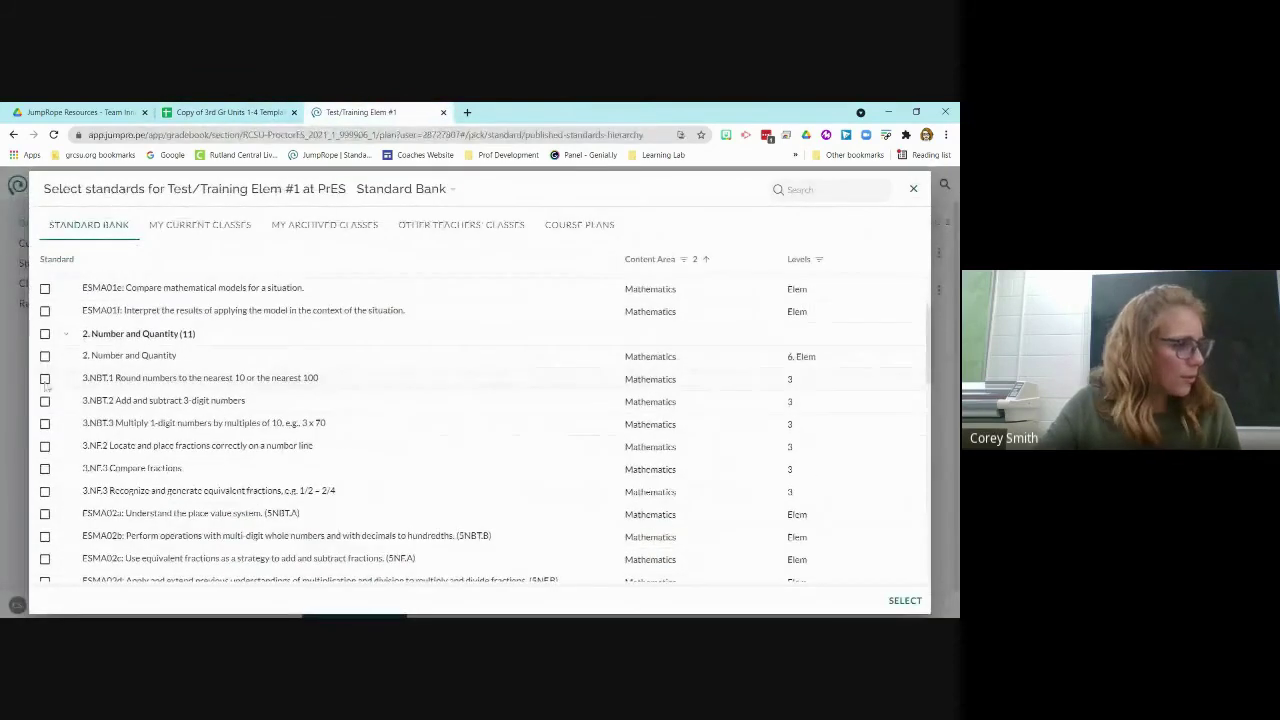
pyautogui.click(44, 401)
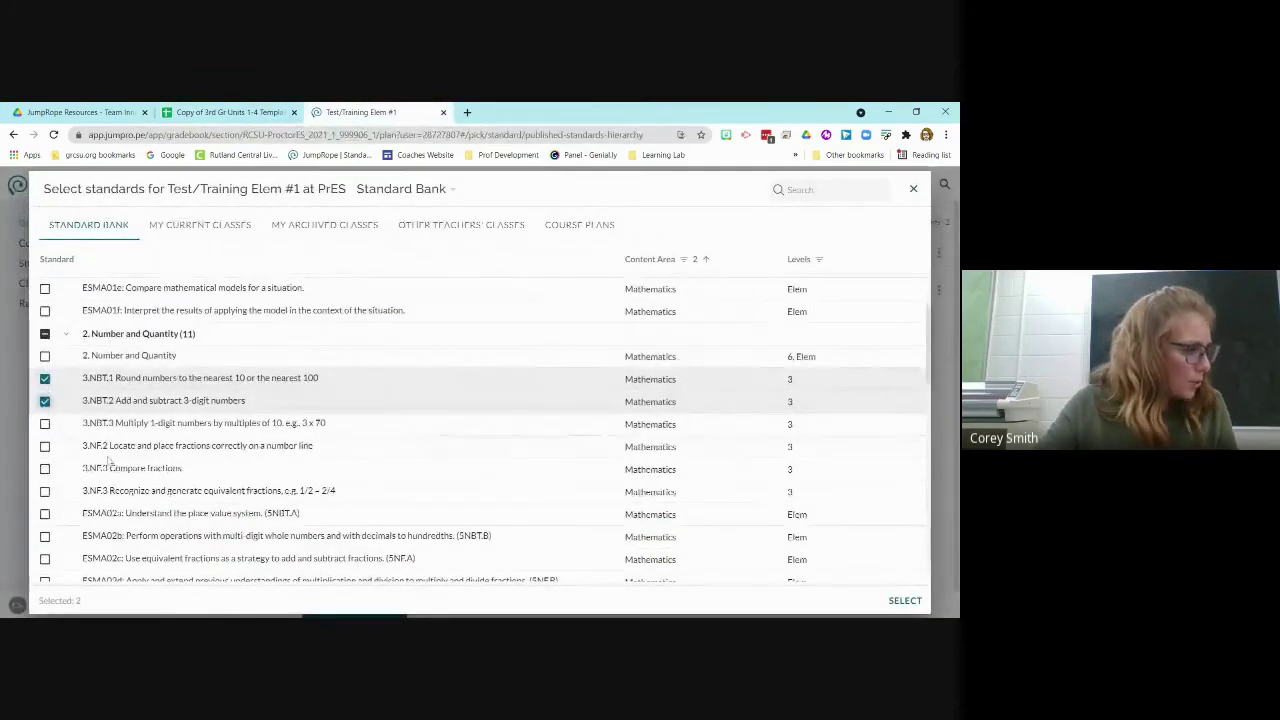
pyautogui.scroll(-4, 107, 461)
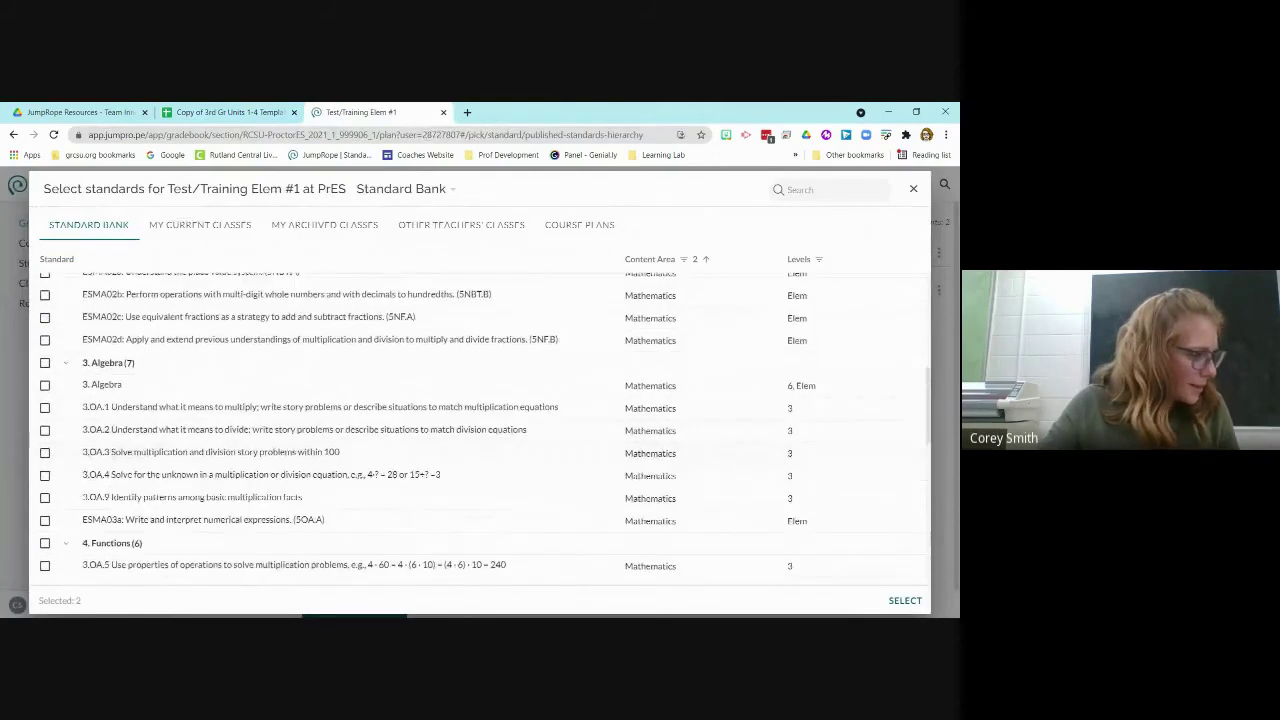
pyautogui.scroll(-2, 125, 490)
pyautogui.scroll(-1, 142, 516)
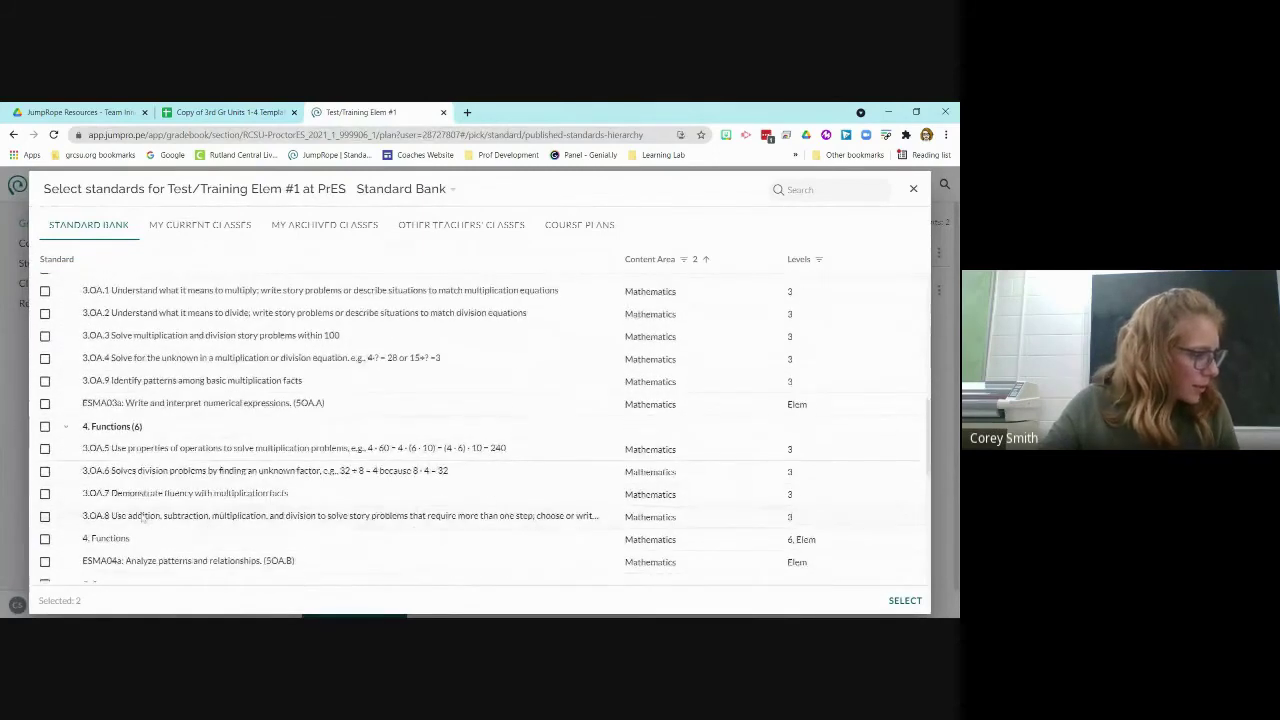
pyautogui.click(45, 516)
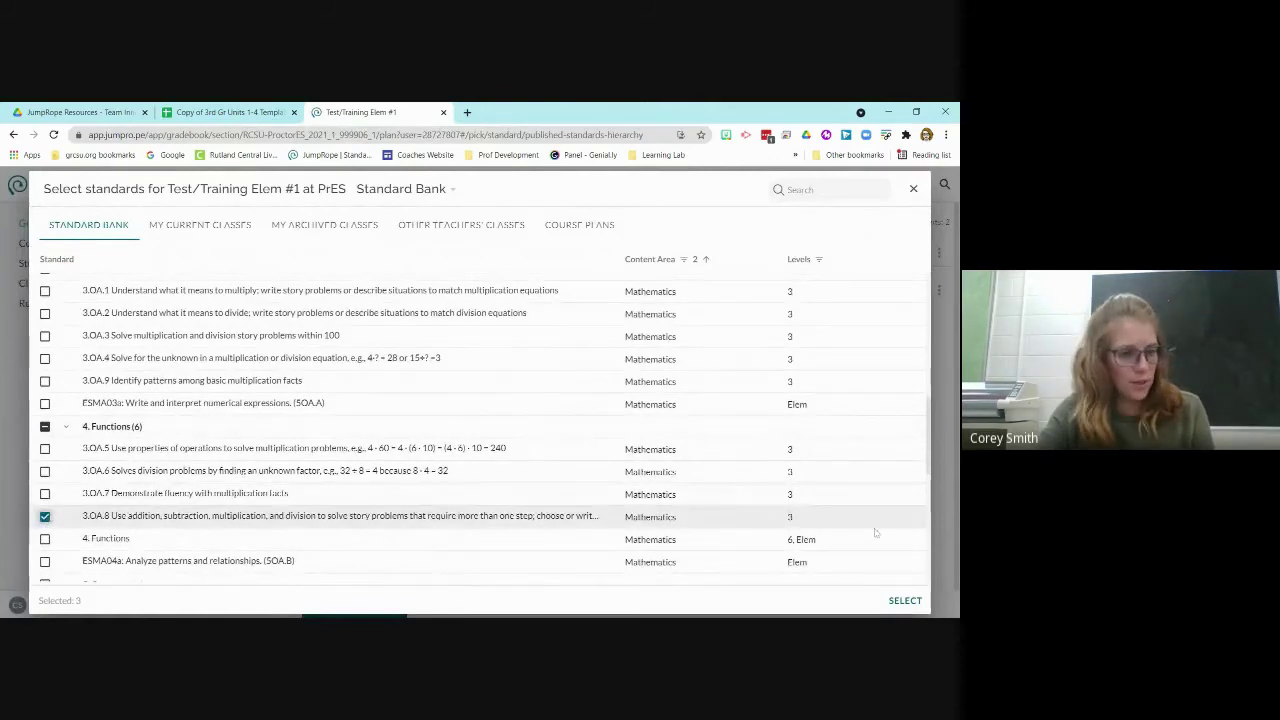
pyautogui.click(905, 600)
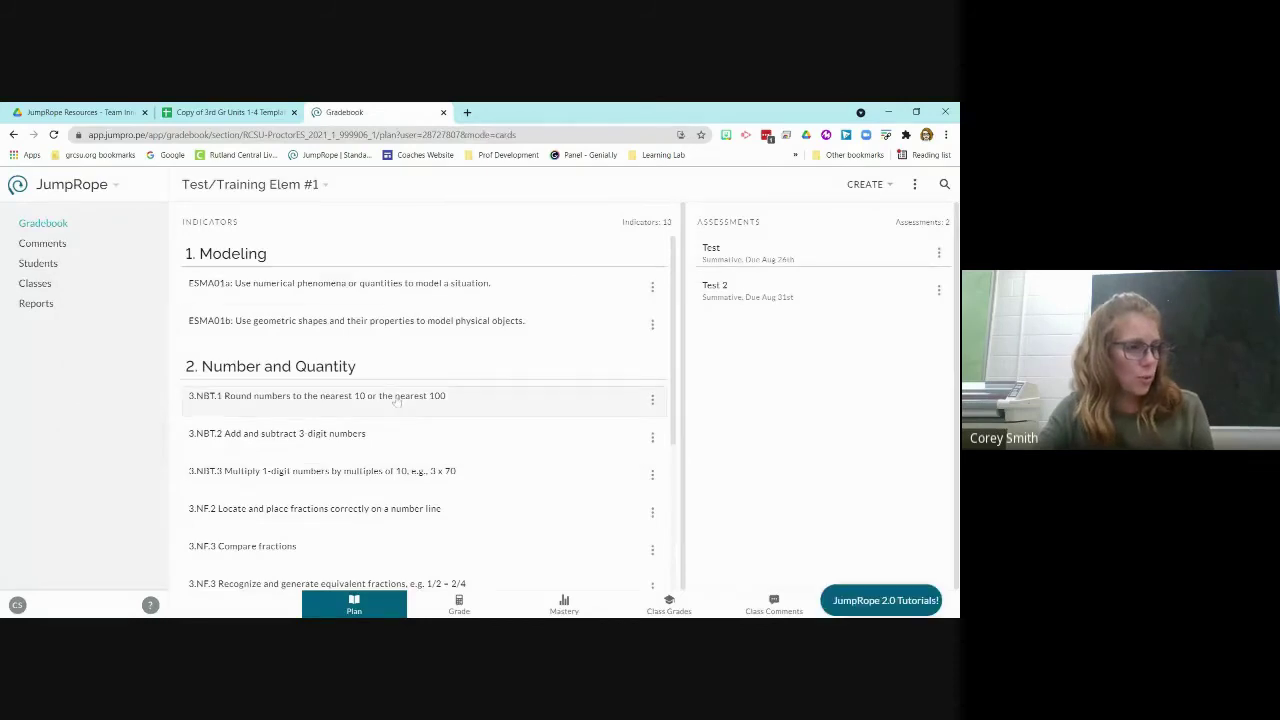
# Review the class's indicator list and start a new assessment titled "Unit 3 Summative"
pyautogui.scroll(-3, 396, 400)
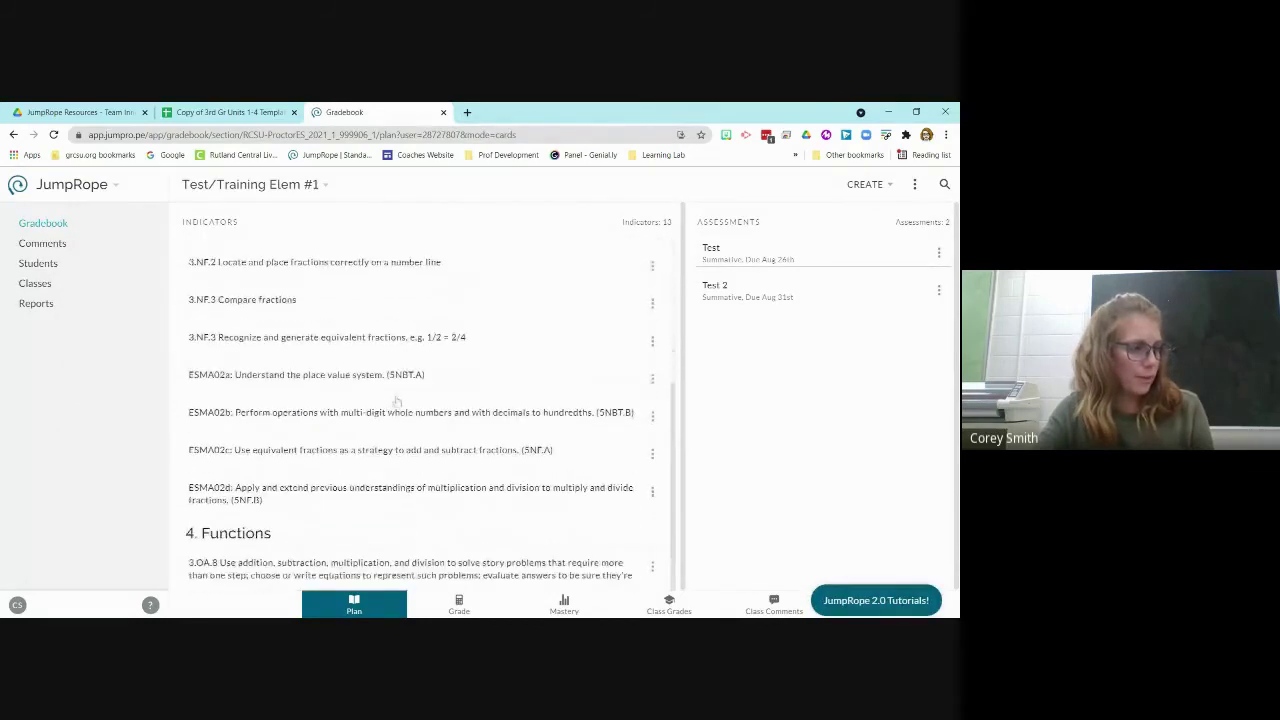
pyautogui.scroll(3, 475, 345)
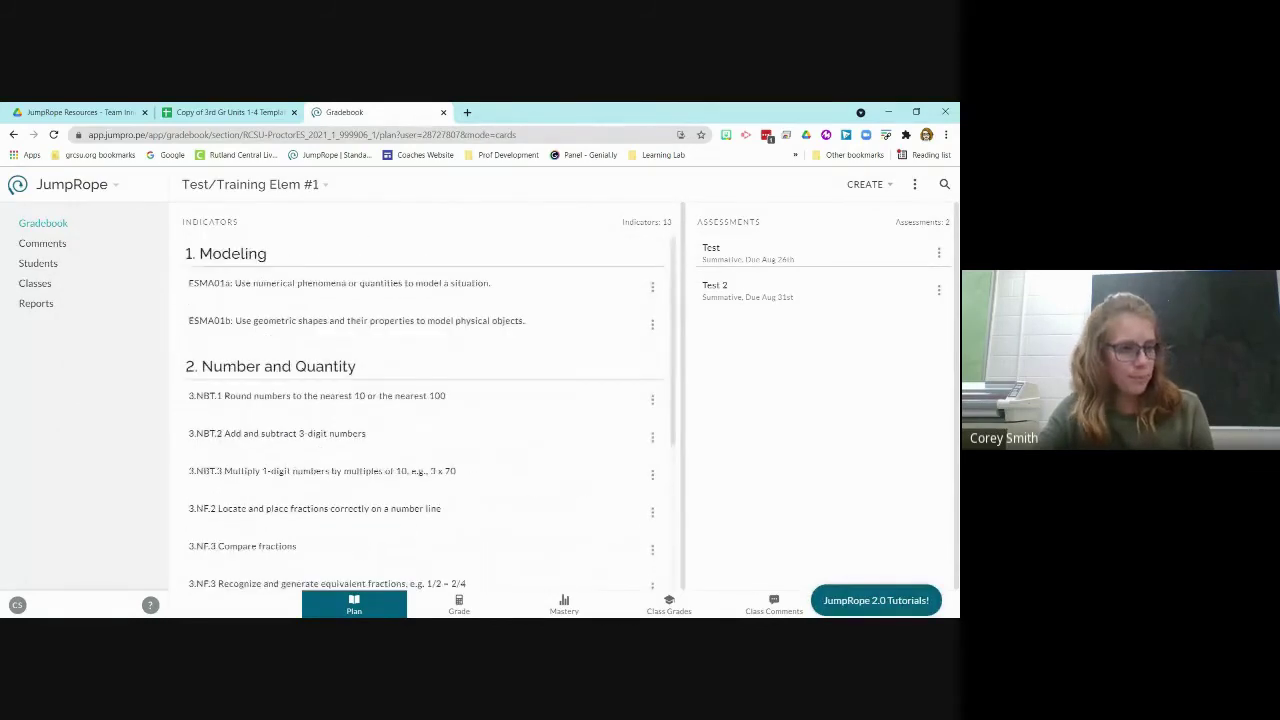
pyautogui.click(865, 186)
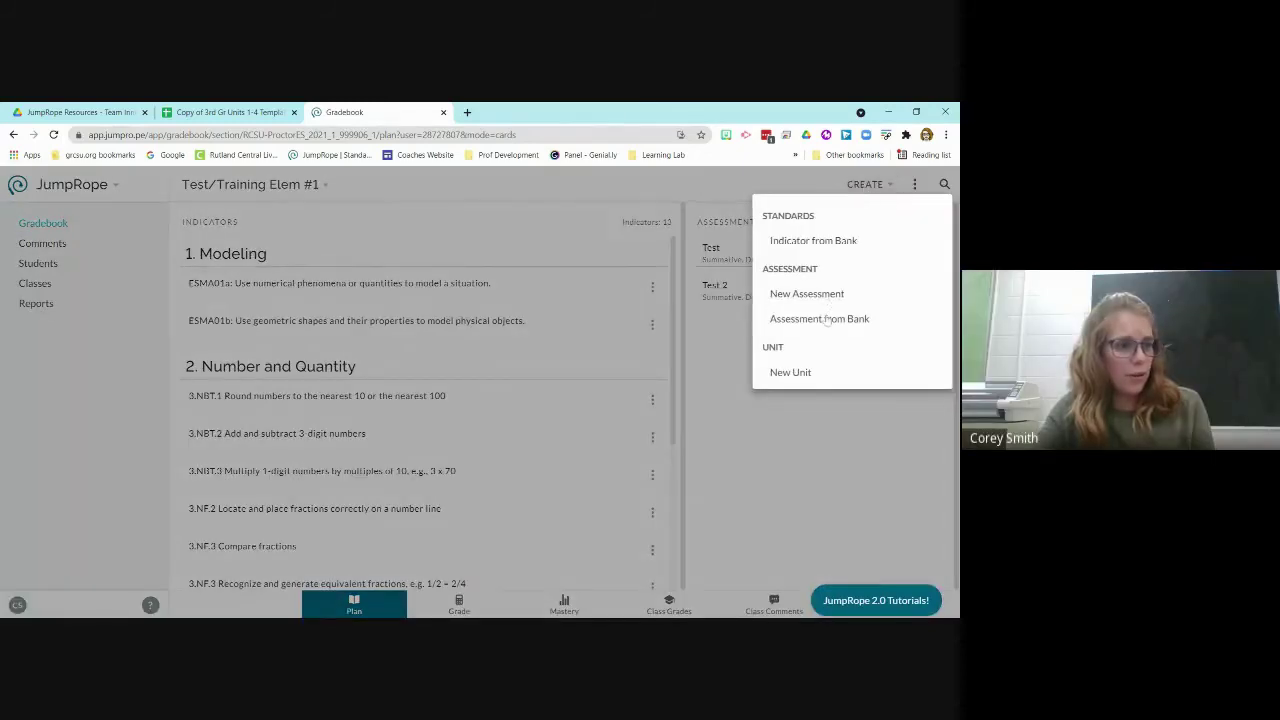
pyautogui.click(807, 293)
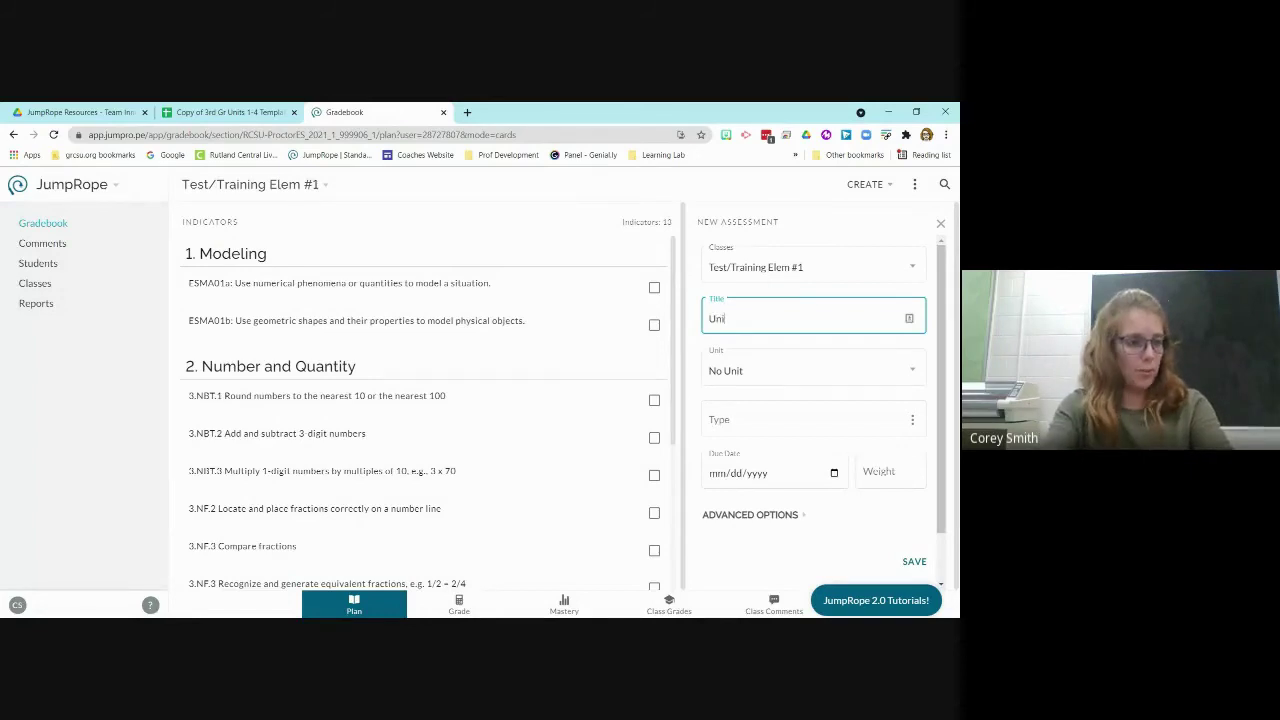
pyautogui.write('Unit 3 Summative')
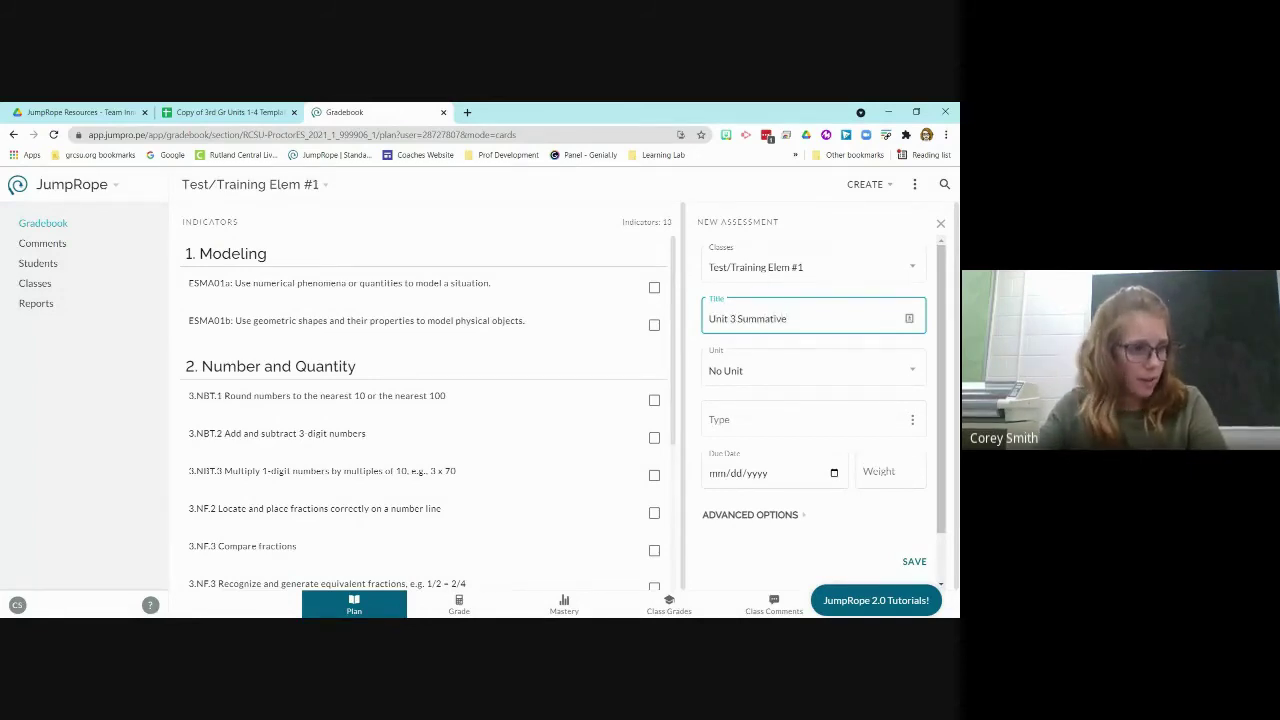
# Assign the assessment to a new unit named "Unit 3" and set its type to Summative
pyautogui.click(790, 370)
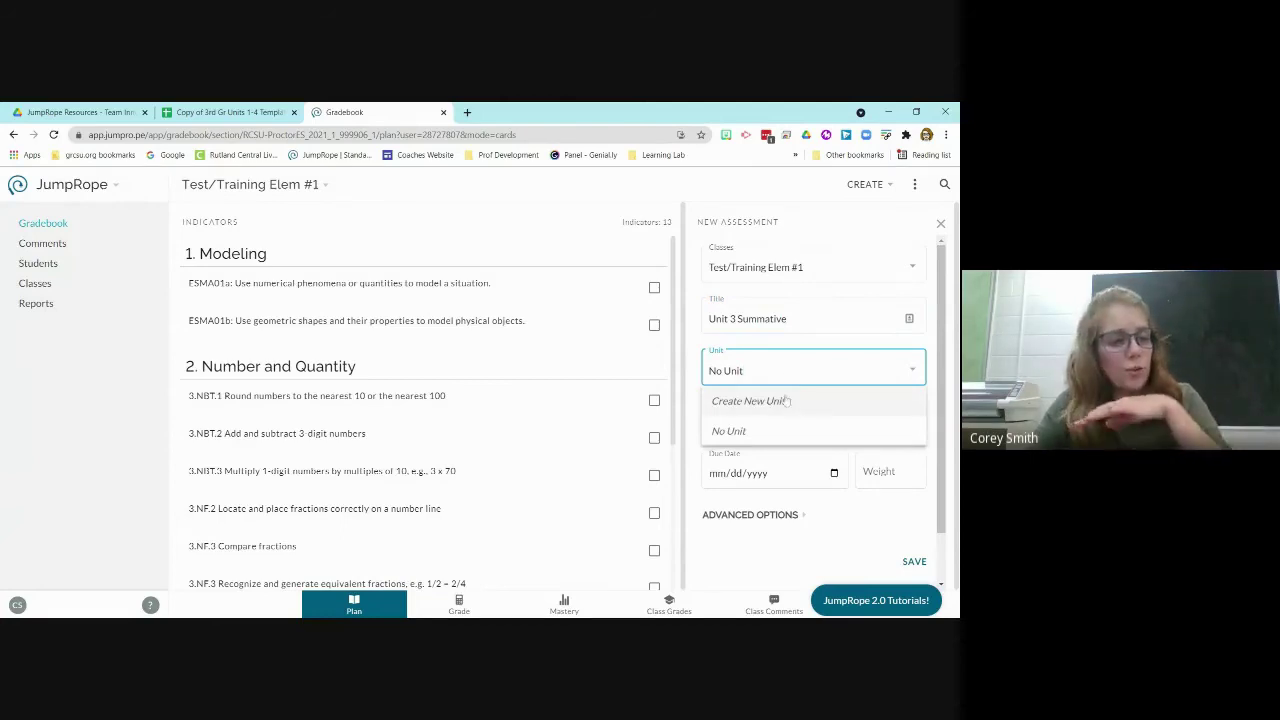
pyautogui.click(777, 408)
pyautogui.write('Un')
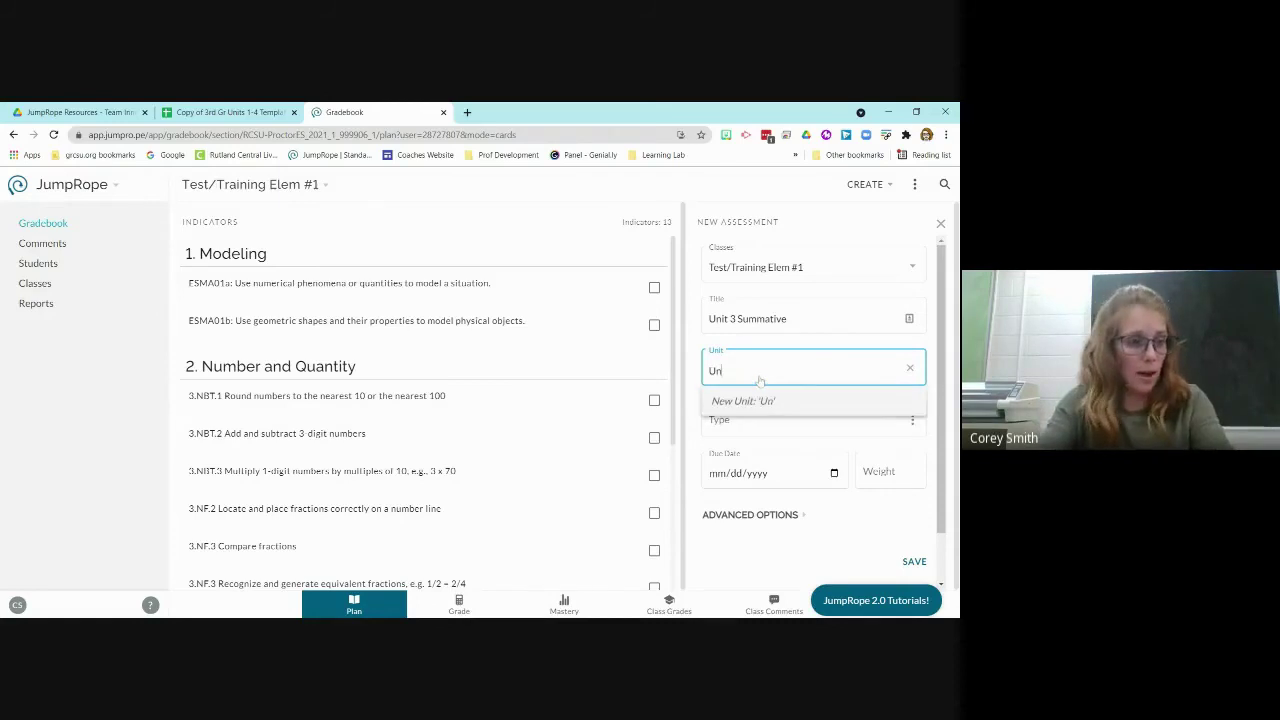
pyautogui.write('it 3')
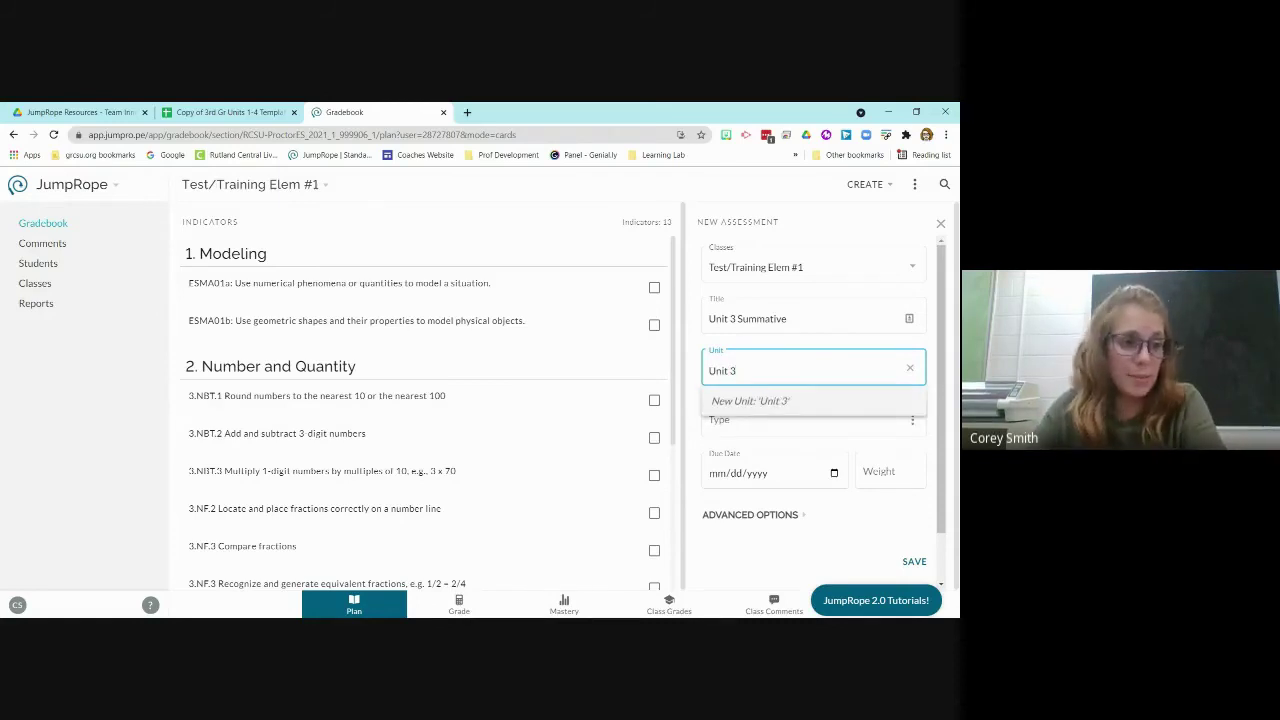
pyautogui.press('Return')
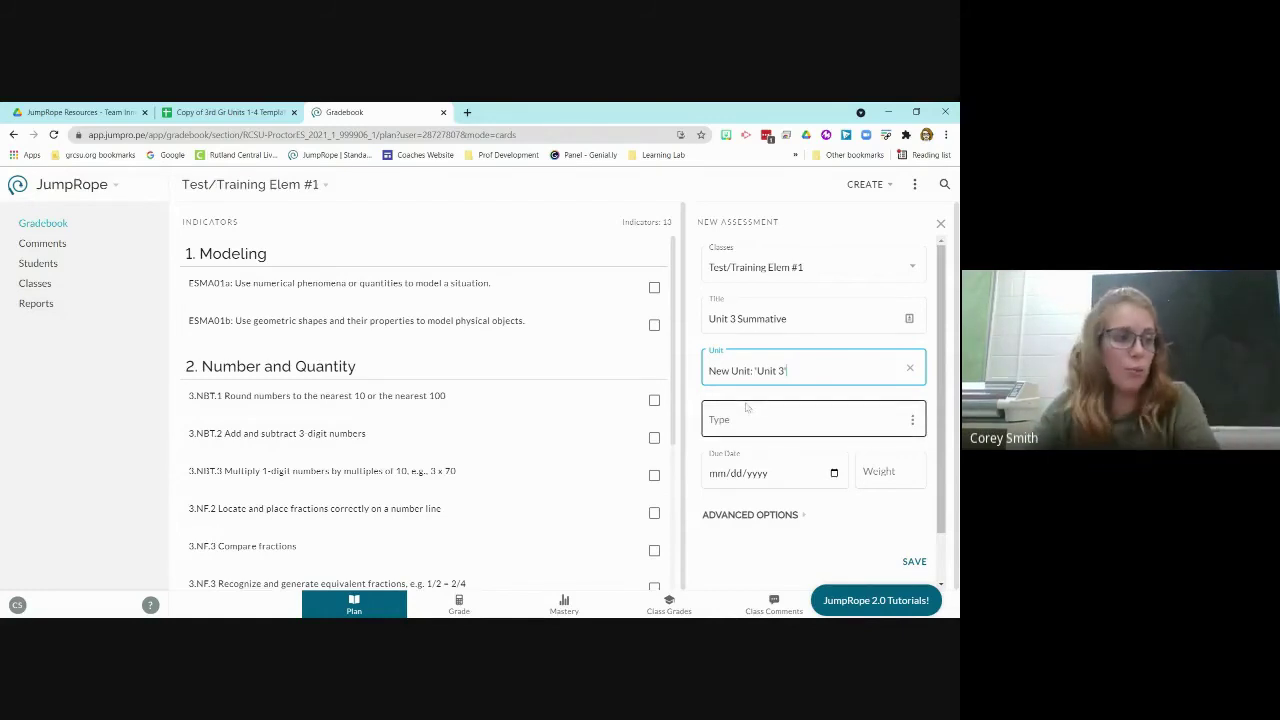
pyautogui.click(789, 426)
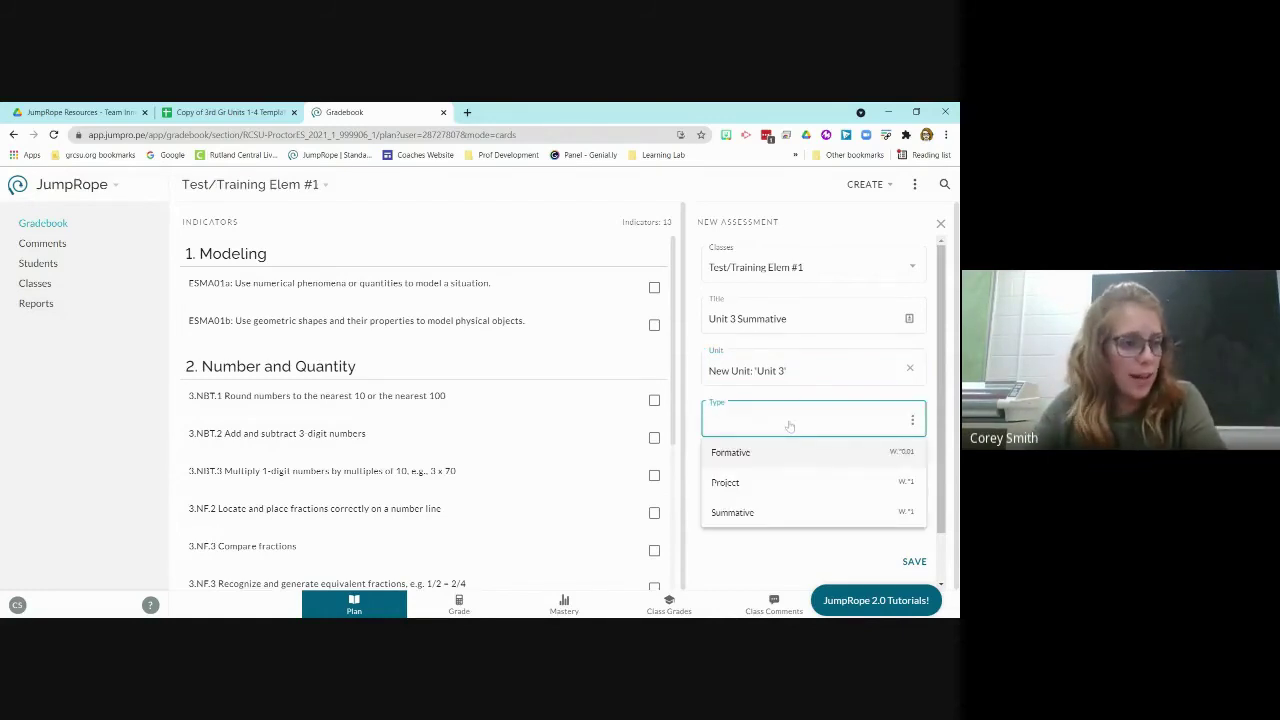
pyautogui.click(777, 513)
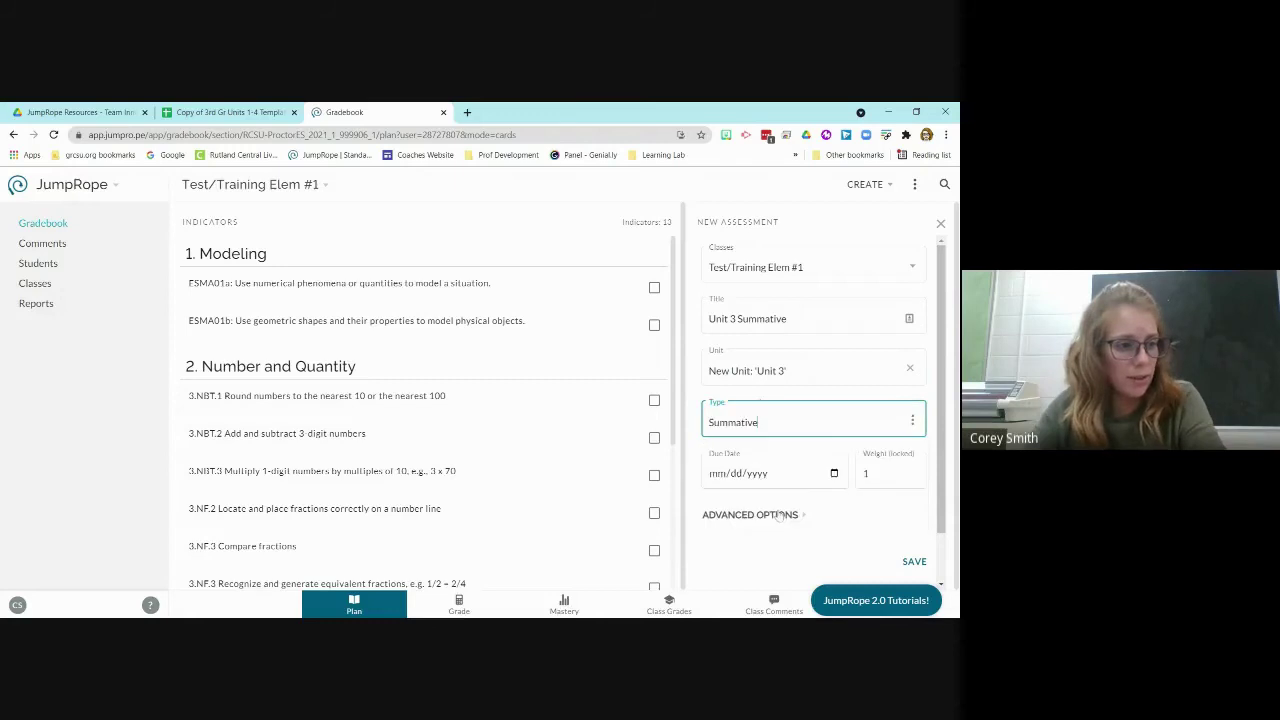
# Set the Unit 3 Summative assessment's due date to 08/30/2021
pyautogui.click(785, 474)
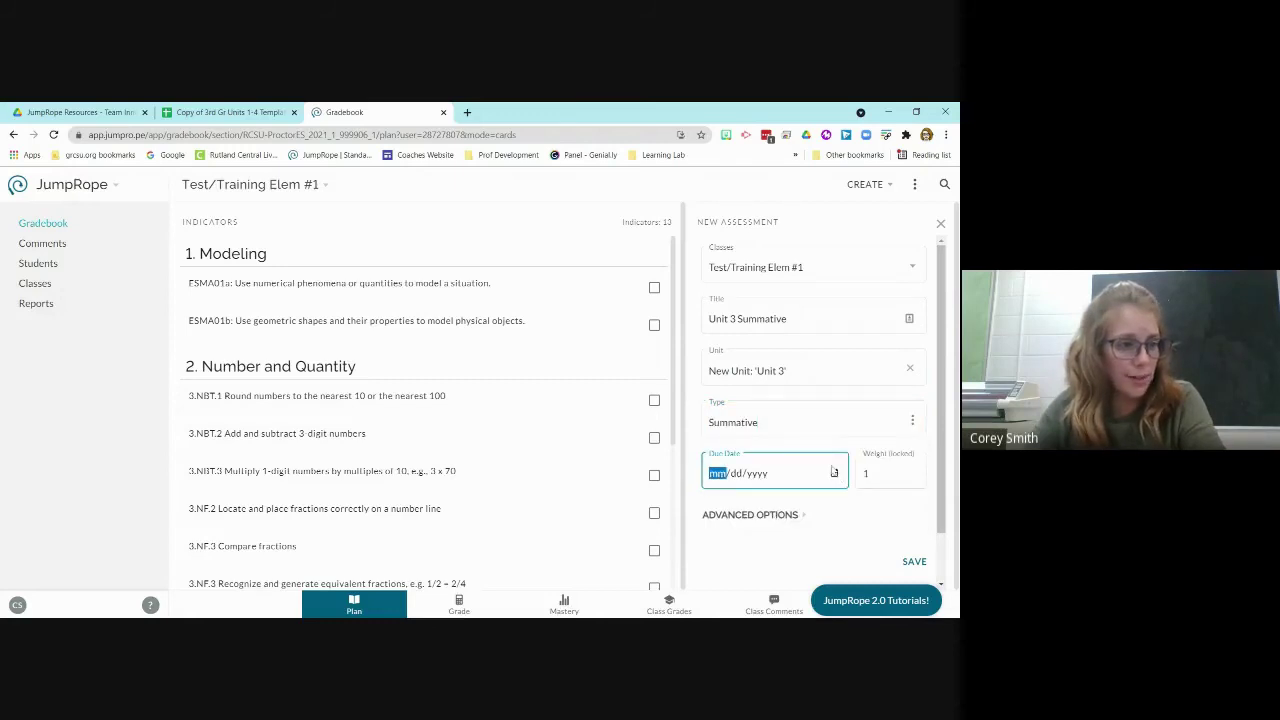
pyautogui.click(833, 472)
pyautogui.click(749, 424)
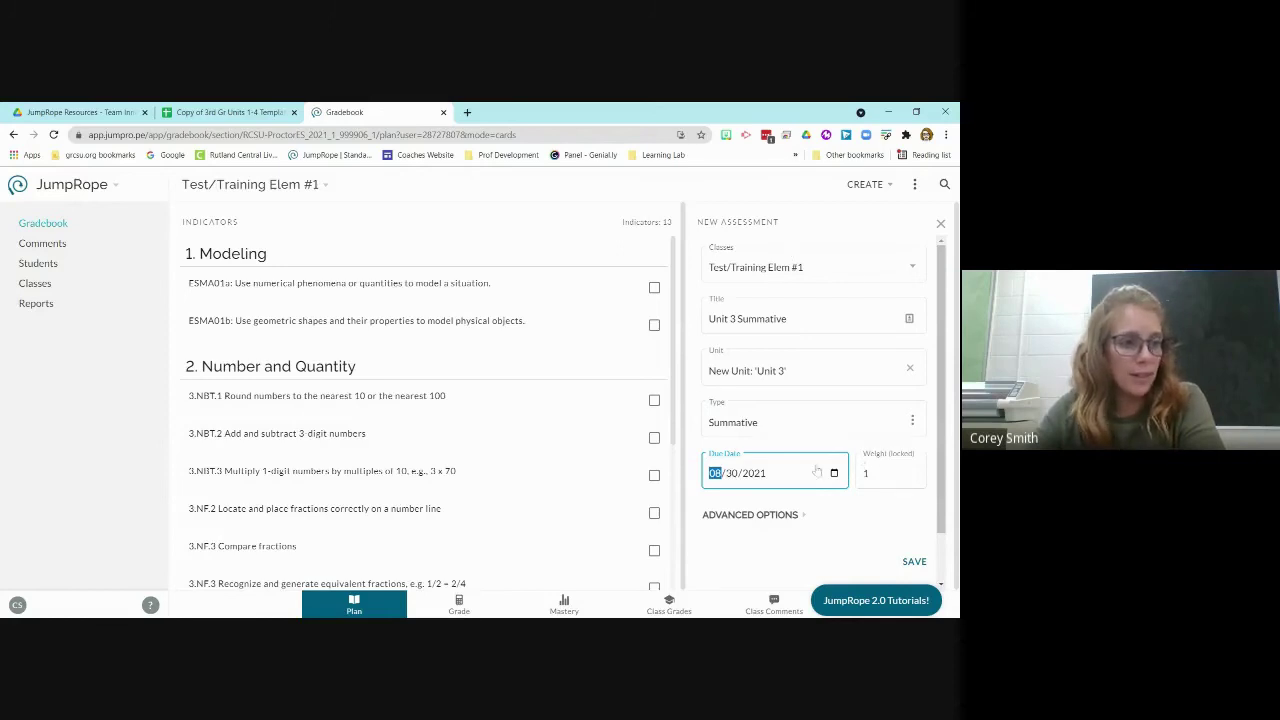
# Attach indicators 3.NBT.1, 3.NBT.2 and 3.OA.8 to the Unit 3 Summative assessment and save it
pyautogui.scroll(-1, 540, 422)
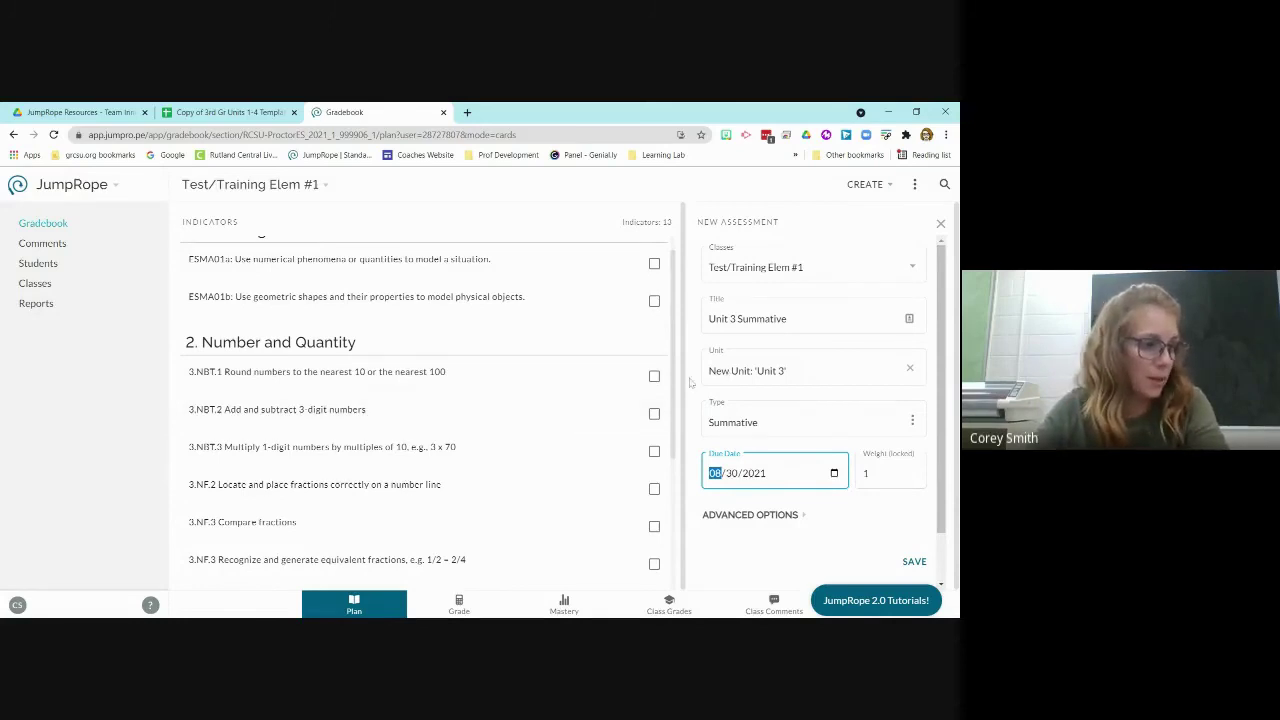
pyautogui.click(654, 376)
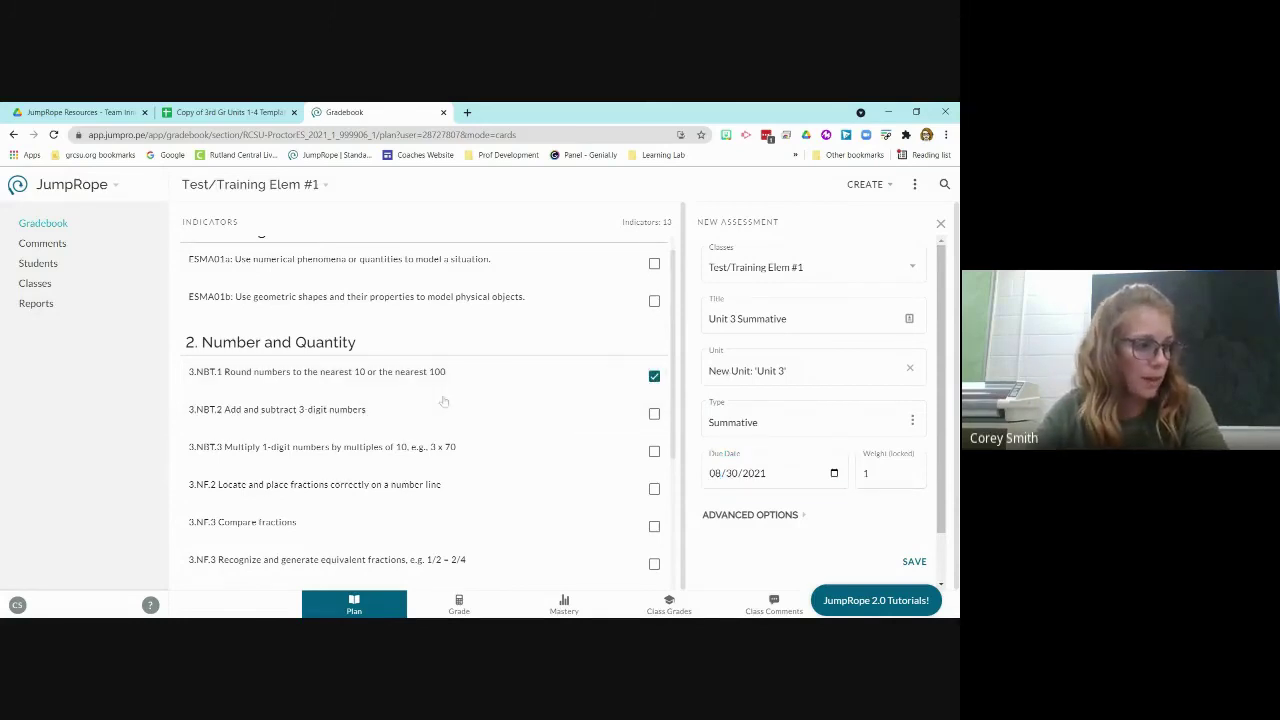
pyautogui.click(654, 414)
pyautogui.scroll(-3, 496, 471)
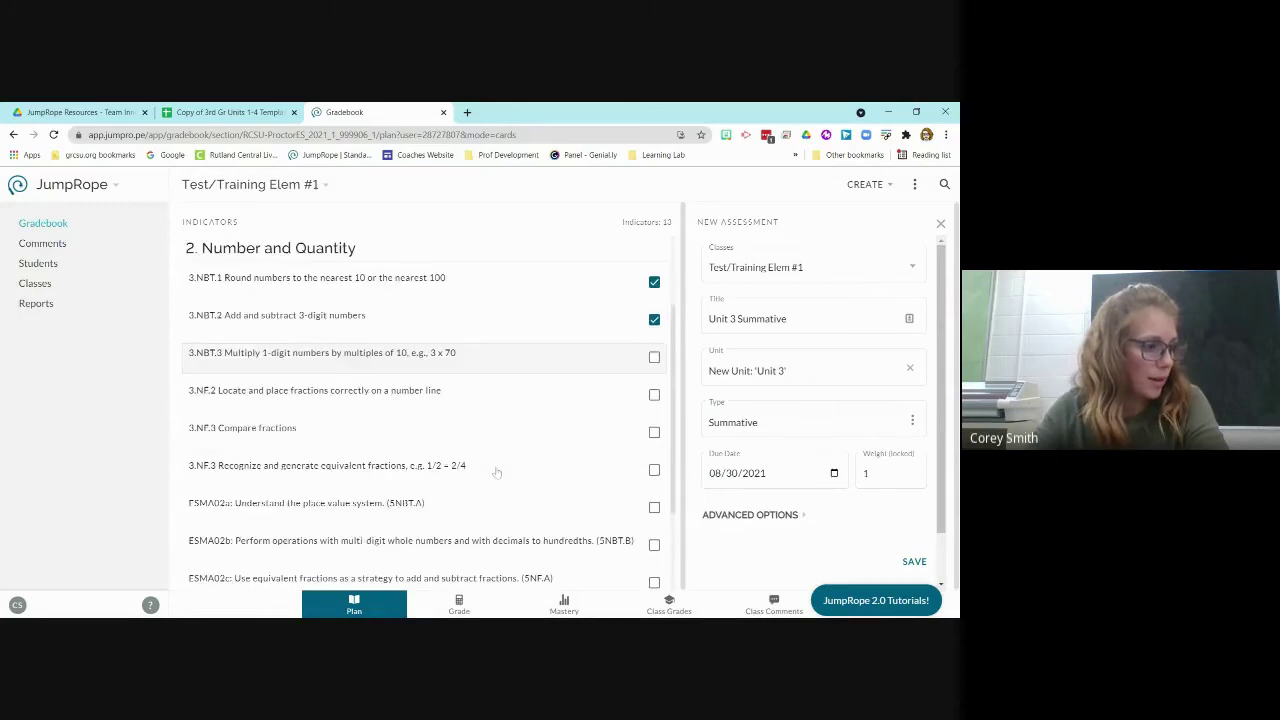
pyautogui.click(654, 566)
pyautogui.scroll(2, 612, 487)
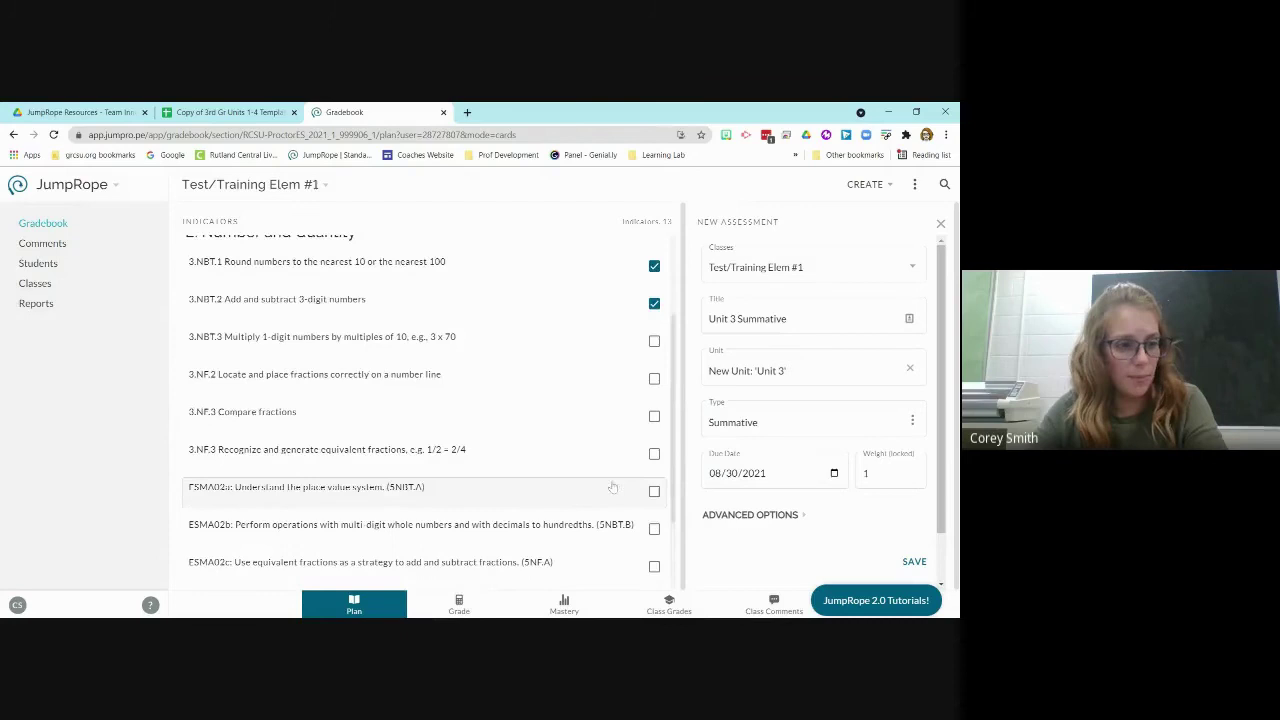
pyautogui.click(914, 563)
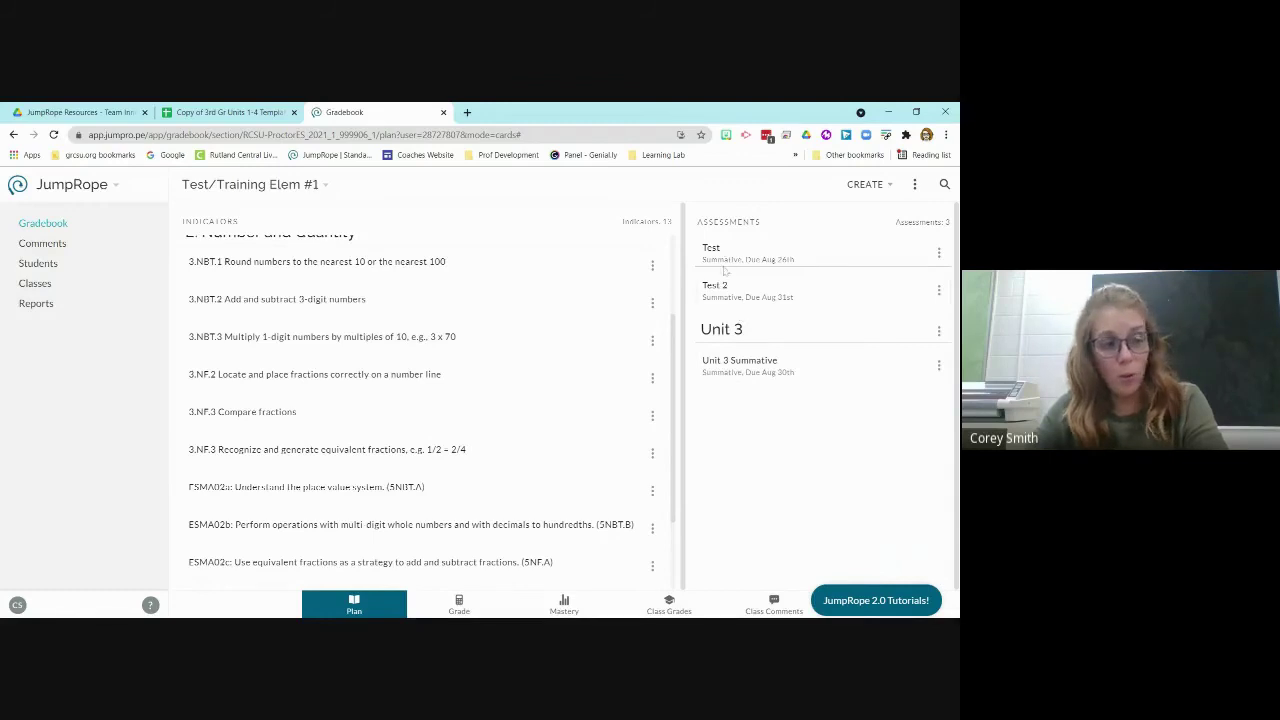
# Check the indicators attached to Unit 3 Summative, then open the class's grade sheet and collapse the No Unit group
pyautogui.click(742, 372)
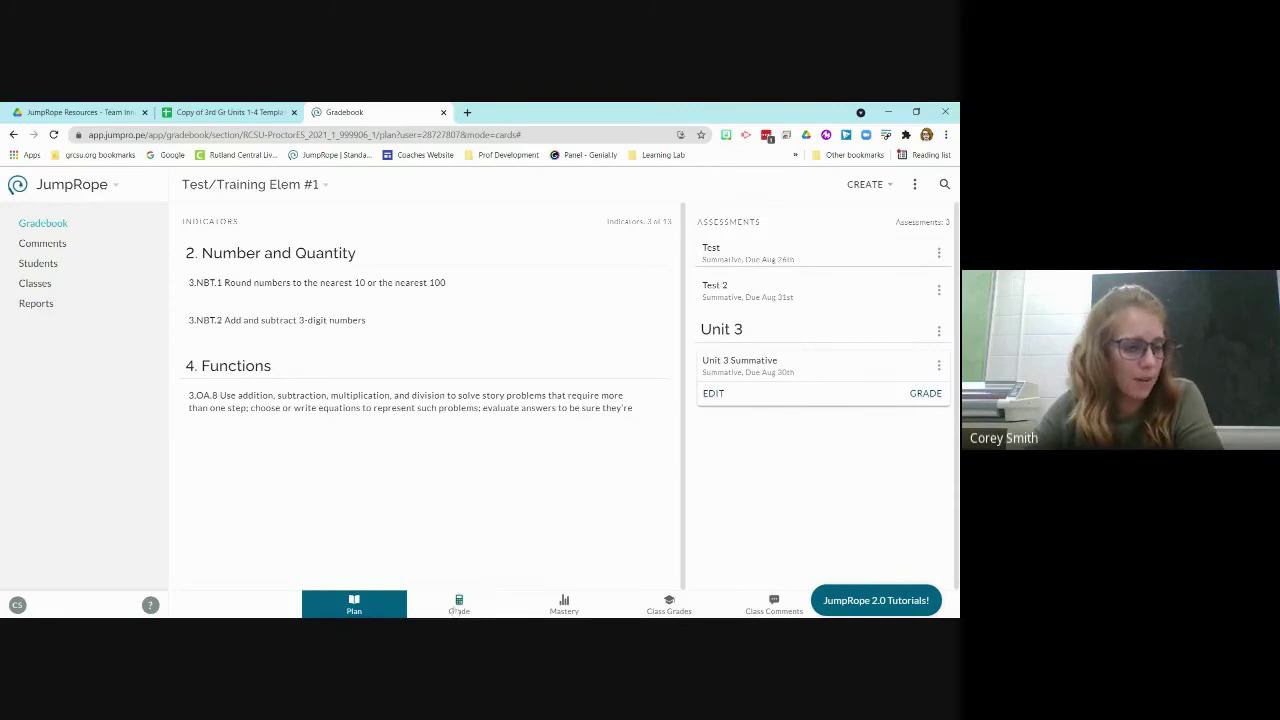
pyautogui.click(455, 610)
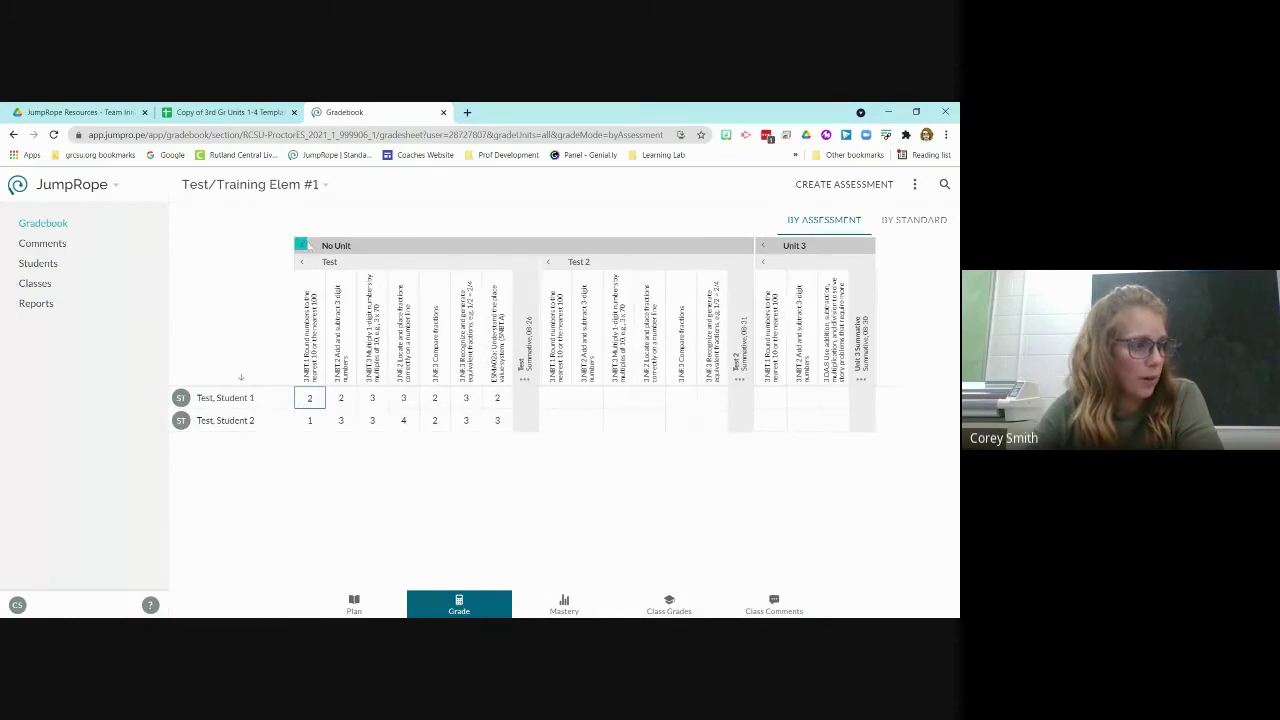
pyautogui.click(301, 245)
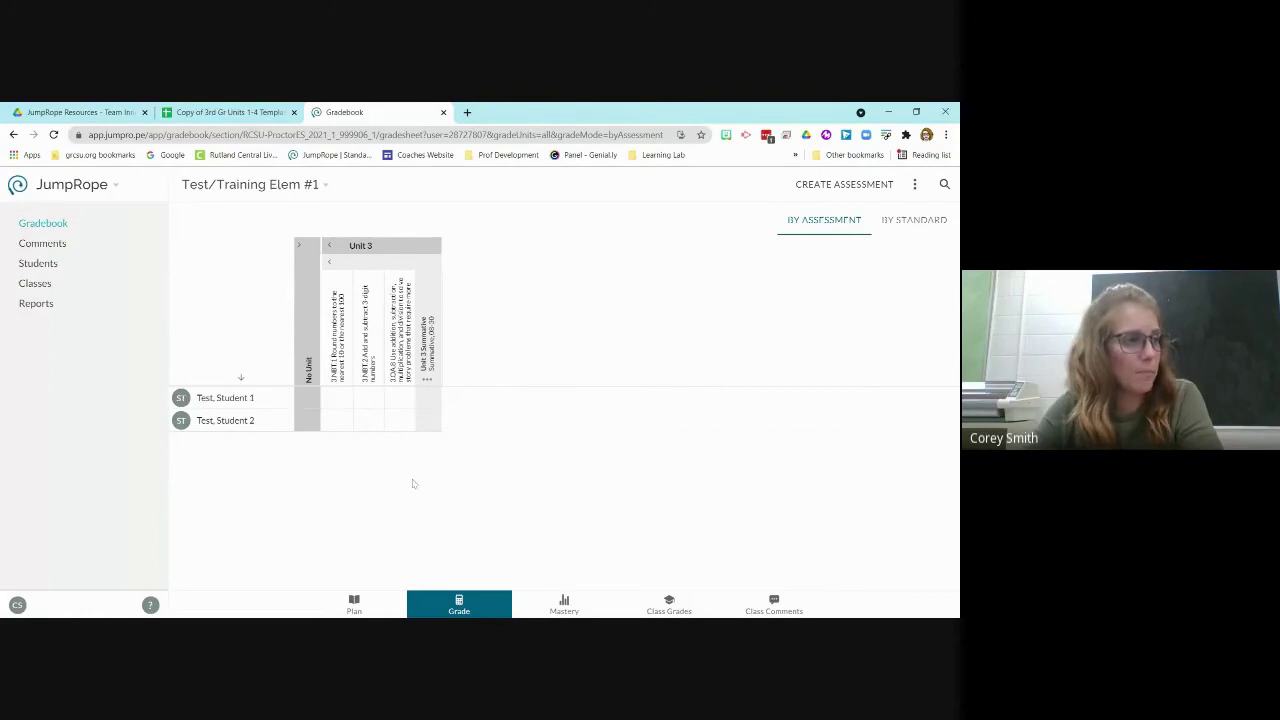
# Consult the spreadsheet's post-assessment results and score Student 1 on Unit 3 Summative with 3 for 3.NBT.1, 3.NBT.2 and 3.OA.8
pyautogui.click(225, 112)
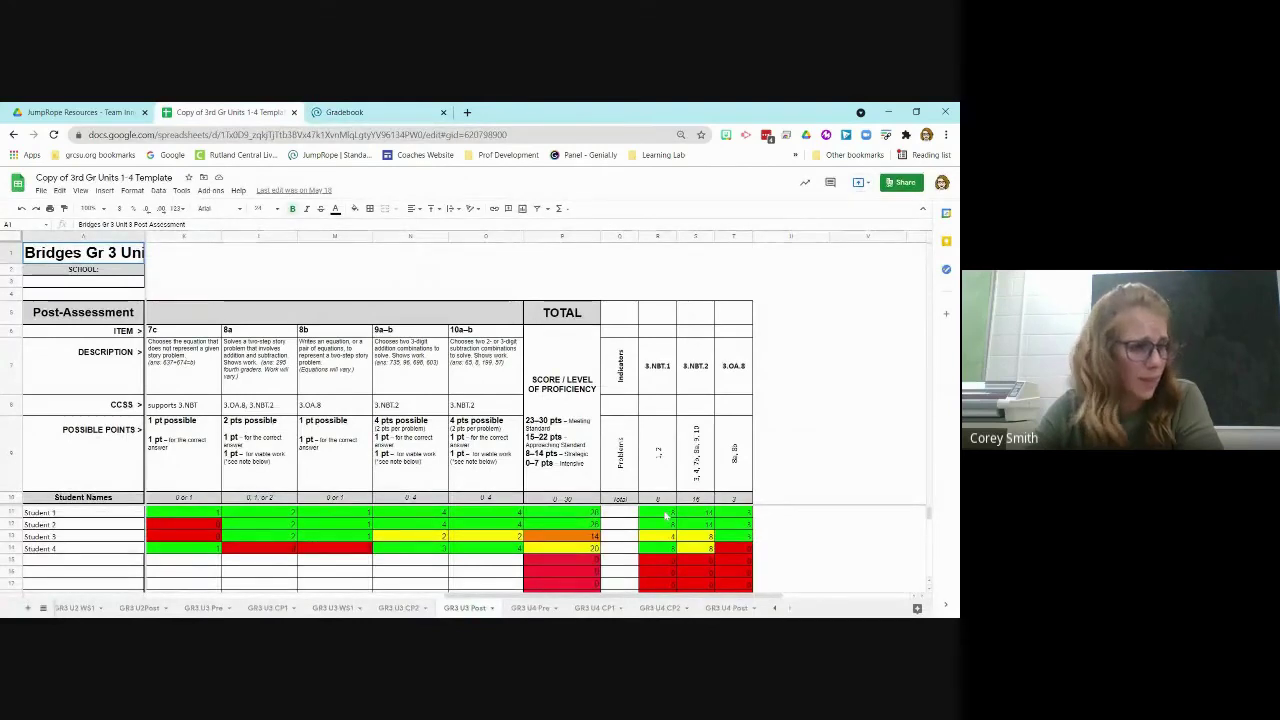
pyautogui.click(380, 114)
pyautogui.click(337, 400)
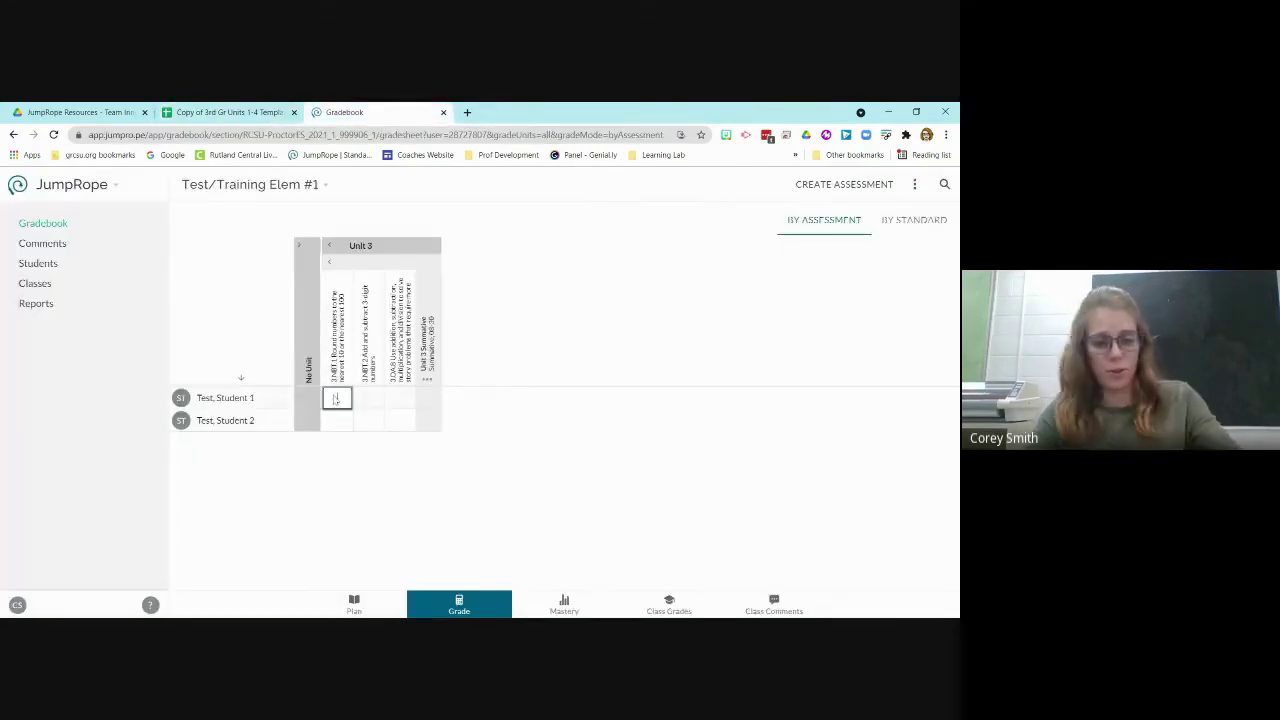
pyautogui.write('3')
pyautogui.press('Tab')
pyautogui.write('3')
pyautogui.press('Tab')
pyautogui.write('3')
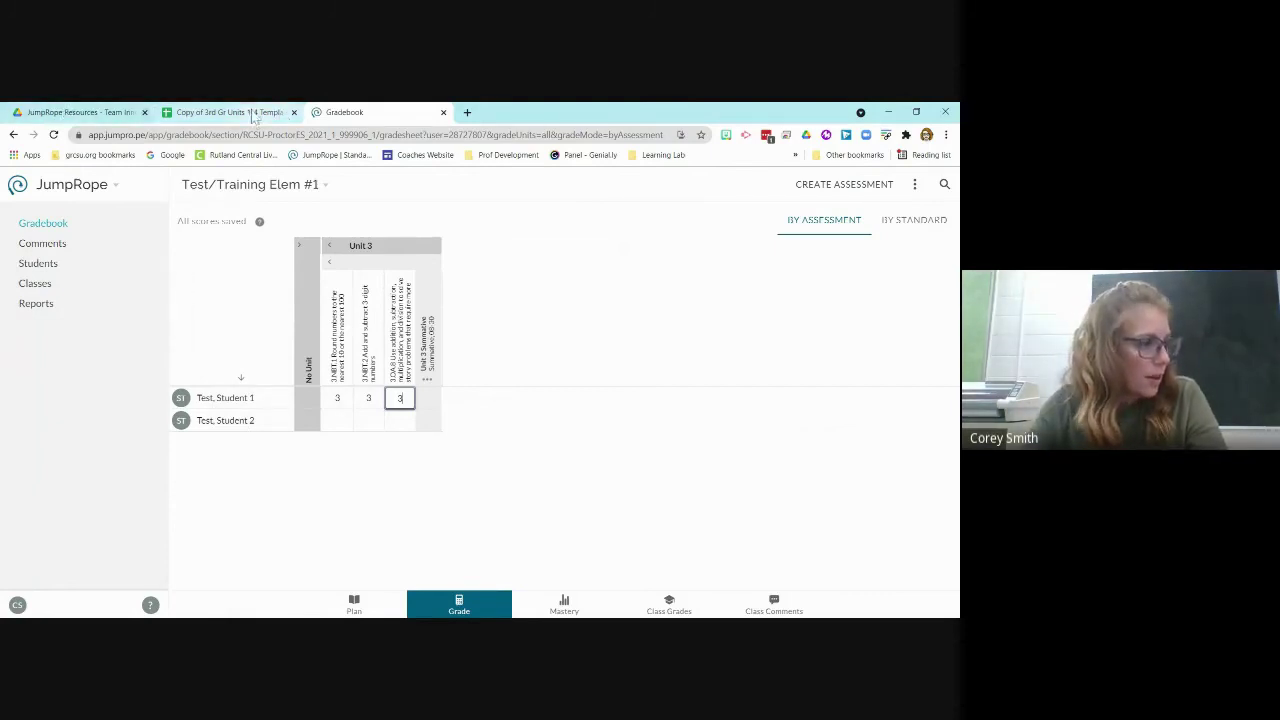
# Recheck the spreadsheet's results and score Student 2 on Unit 3 Summative with 2 for 3.NBT.1, 2 for 3.NBT.2 and 3 for 3.OA.8
pyautogui.click(250, 113)
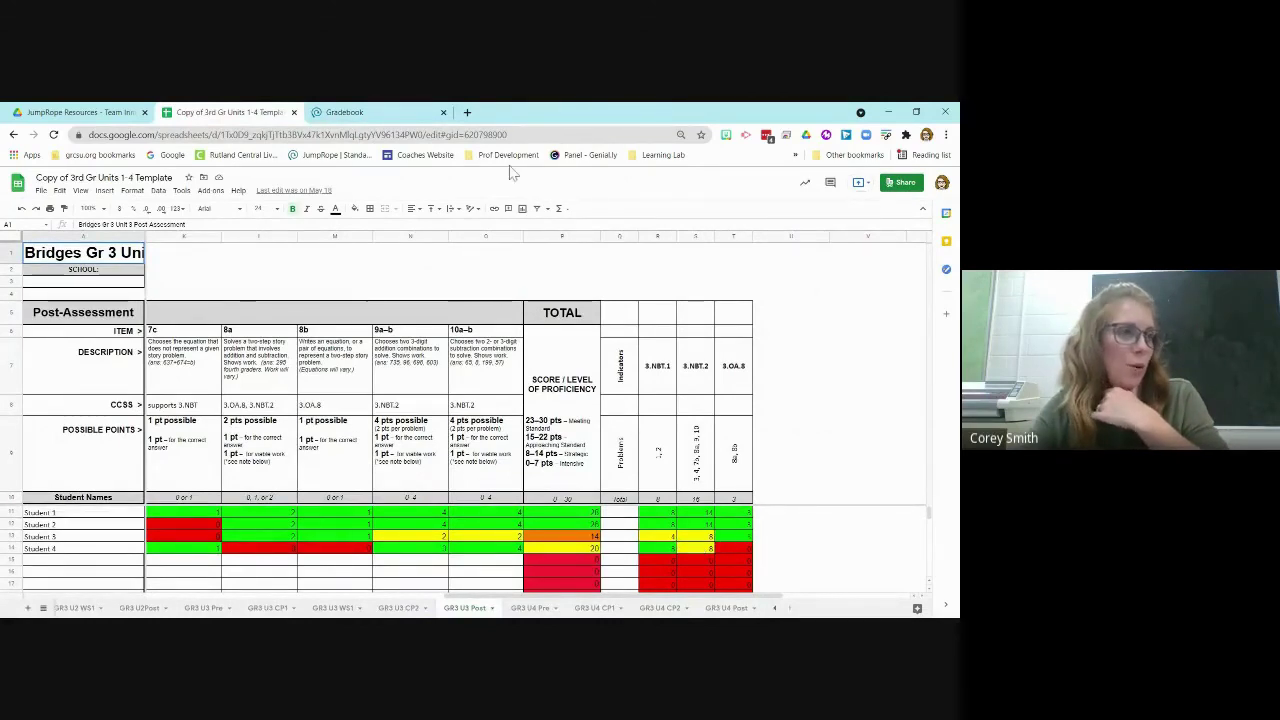
pyautogui.click(344, 112)
pyautogui.click(336, 420)
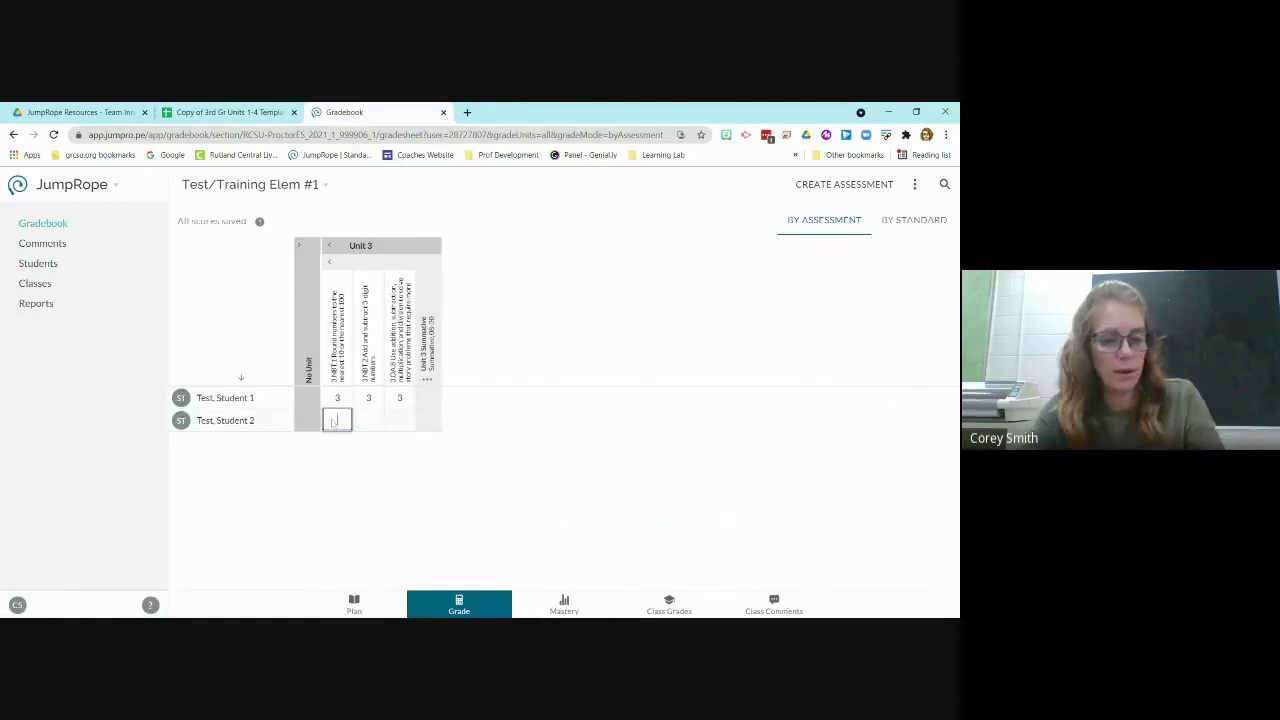
pyautogui.press('Tab')
pyautogui.write('2')
pyautogui.press('Tab')
pyautogui.write('3')
pyautogui.click(538, 436)
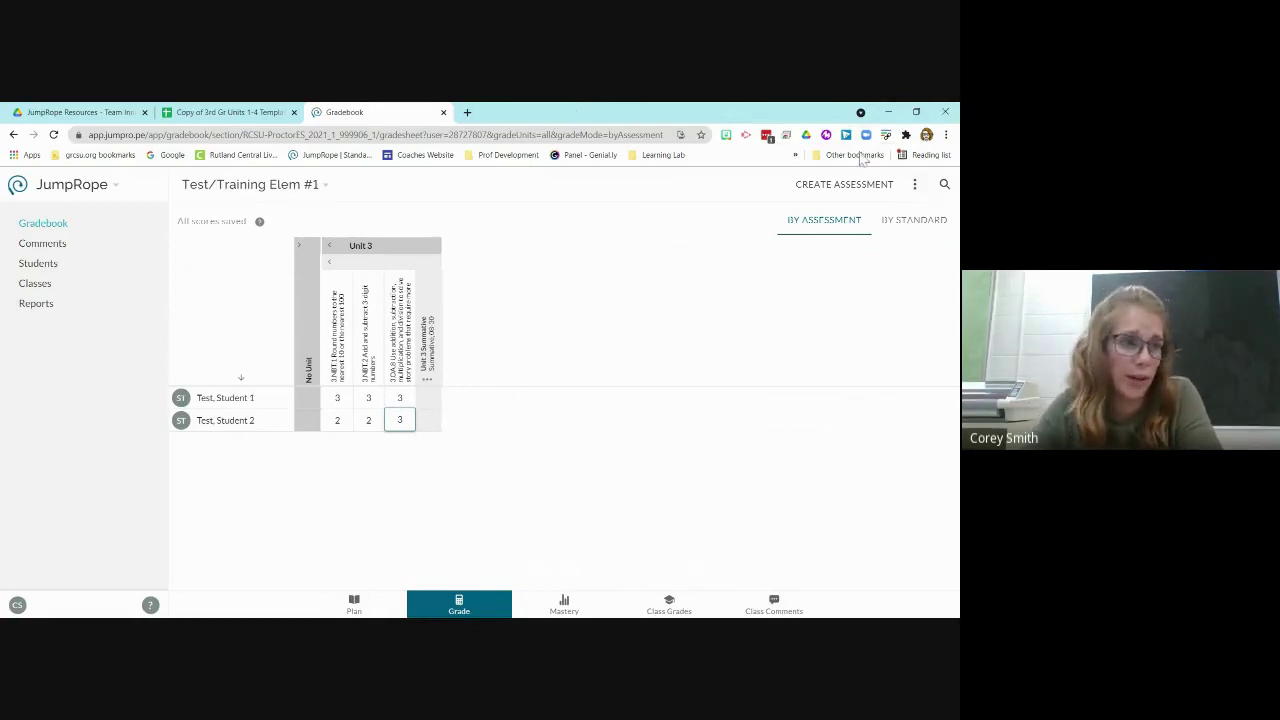
# Start creating another assessment directly from the class's grade sheet
pyautogui.click(848, 184)
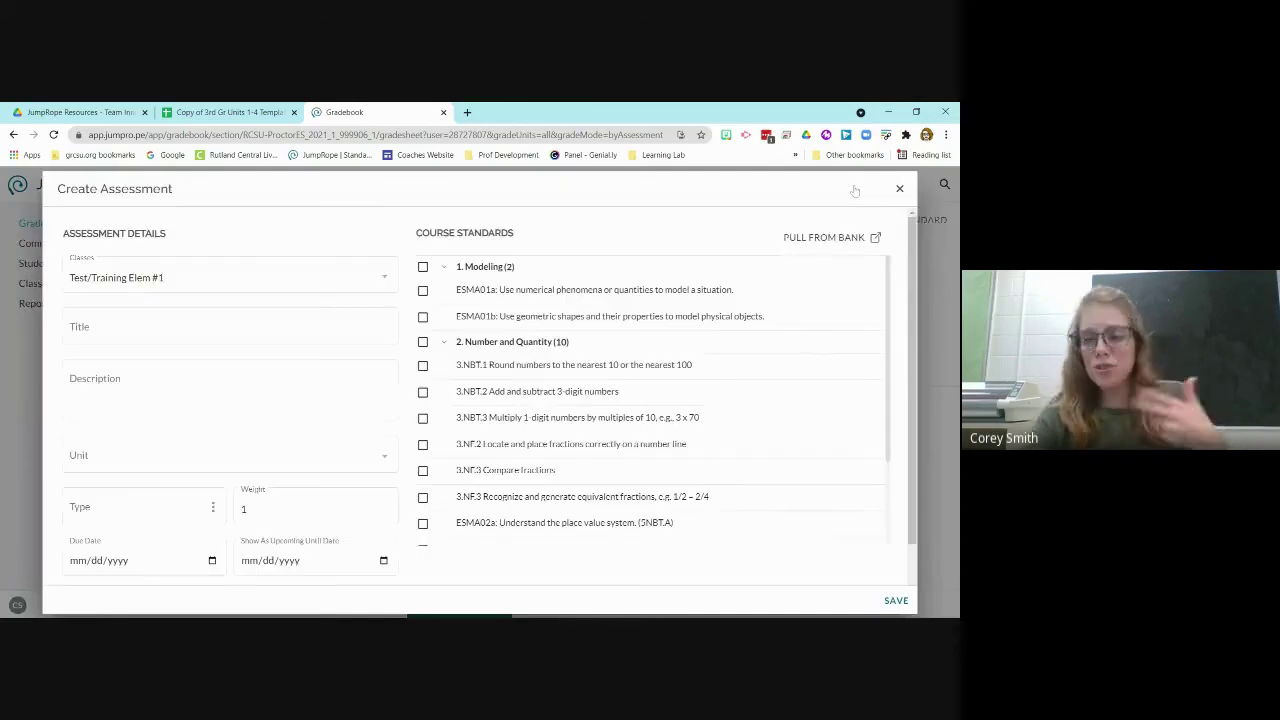